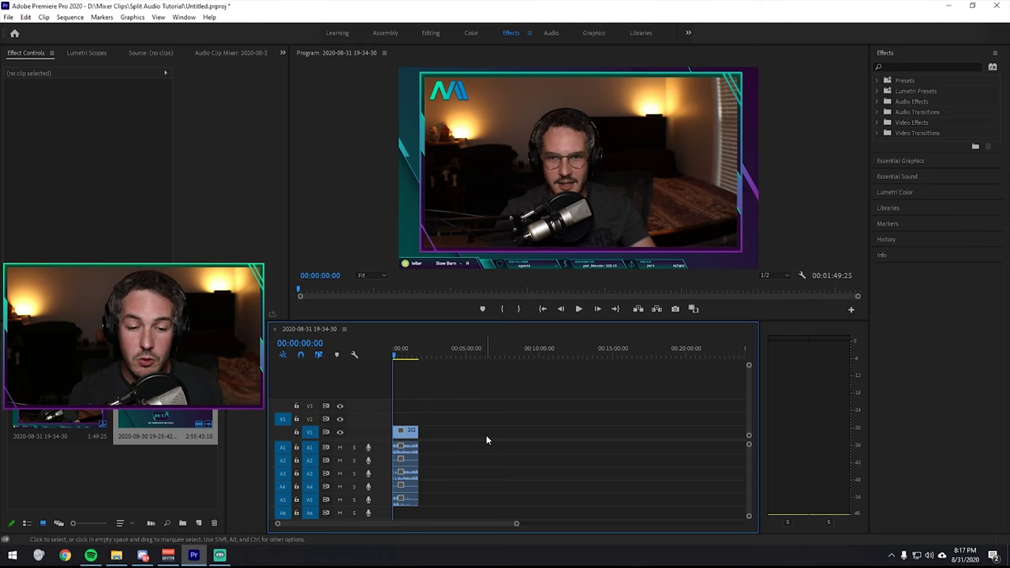
Step: Select the audio clips on tracks A1 through A5 in turn
click(408, 449)
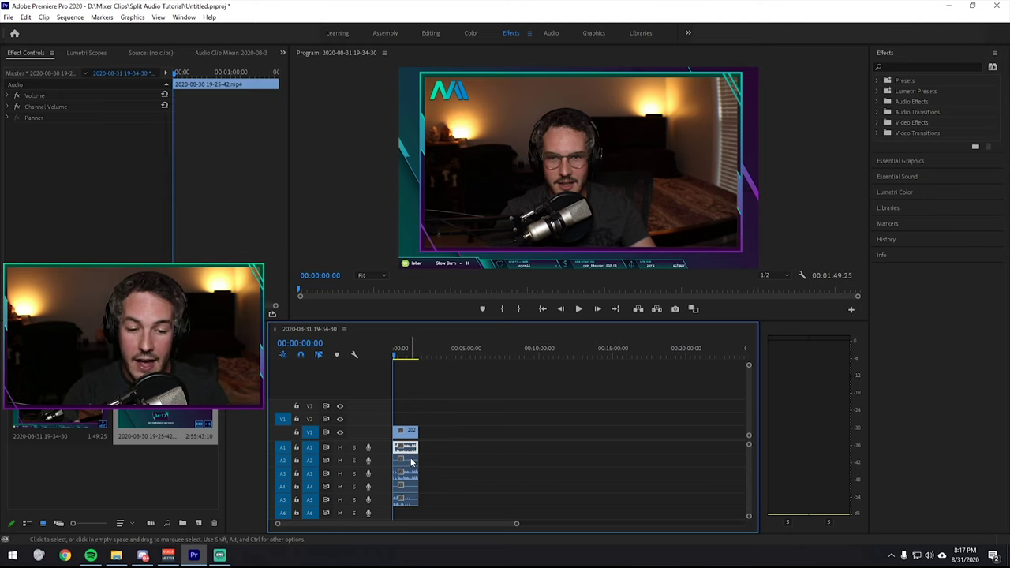
click(411, 462)
click(409, 473)
click(409, 487)
click(409, 499)
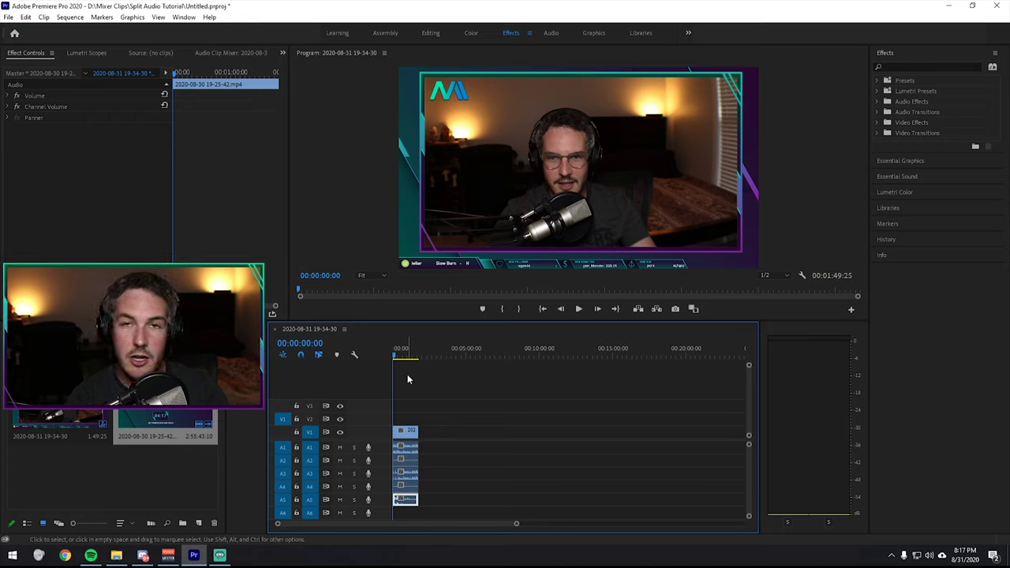
Step: Play the timeline, mute track A1, then rewind to the start
key(space)
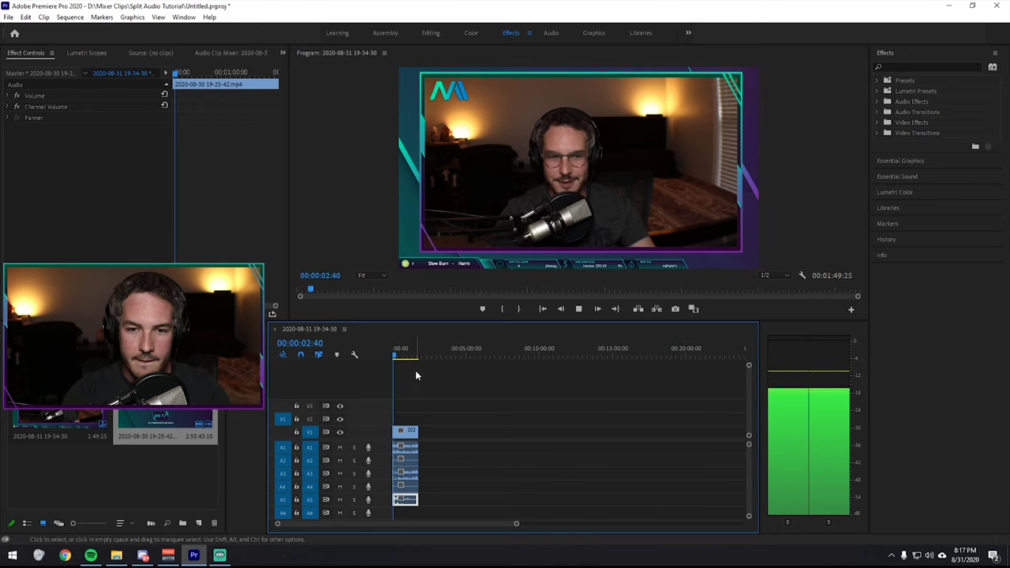
key(space)
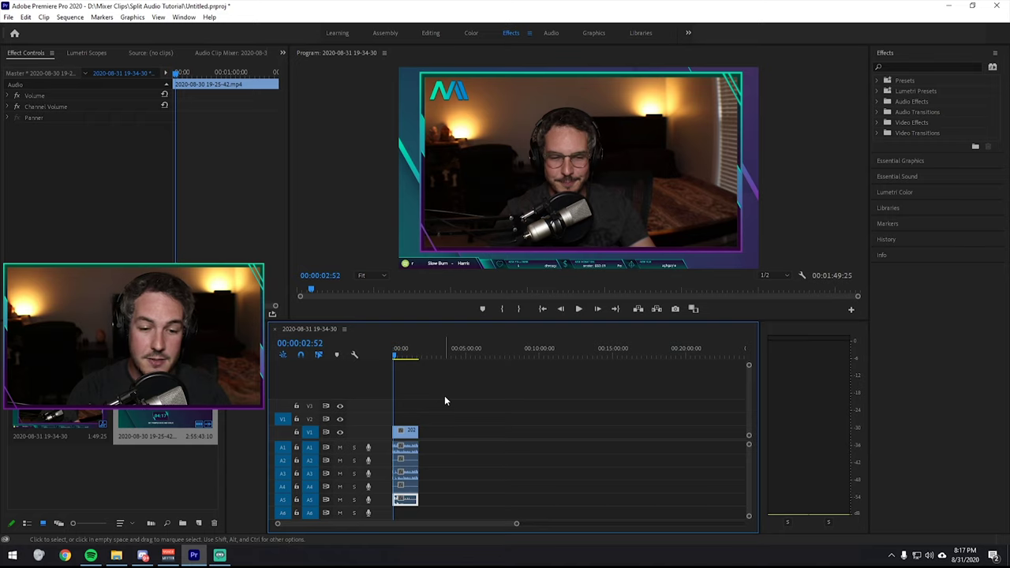
click(340, 448)
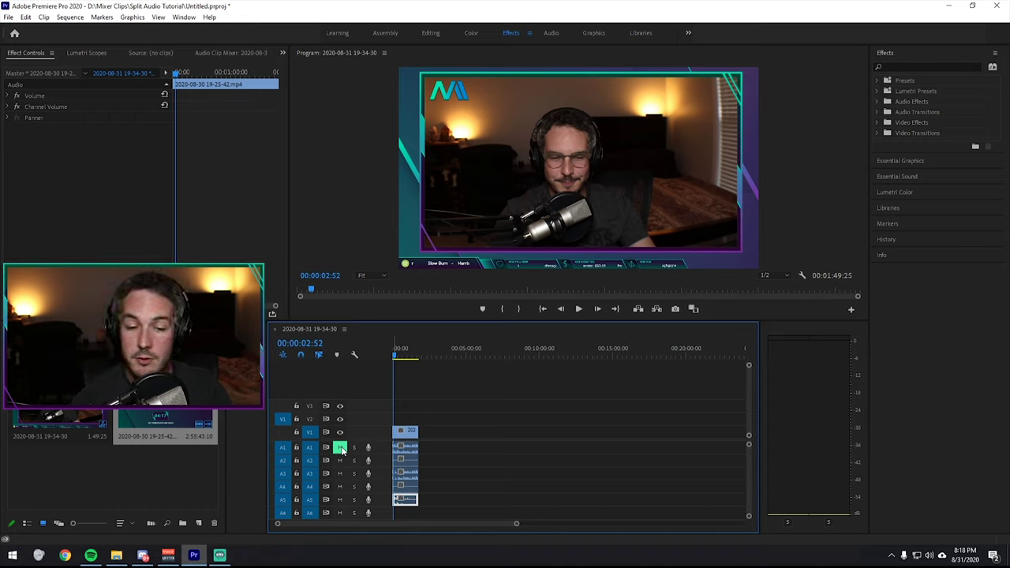
key(Home)
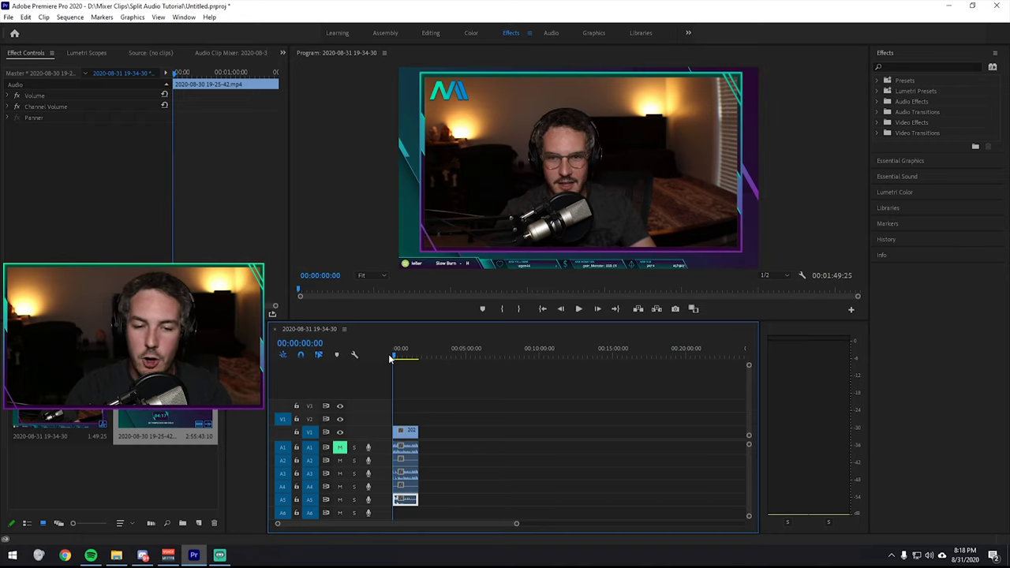
Step: Replay the timeline while muting tracks A3, A5 and A4, leaving A2 and A6 audible
key(space)
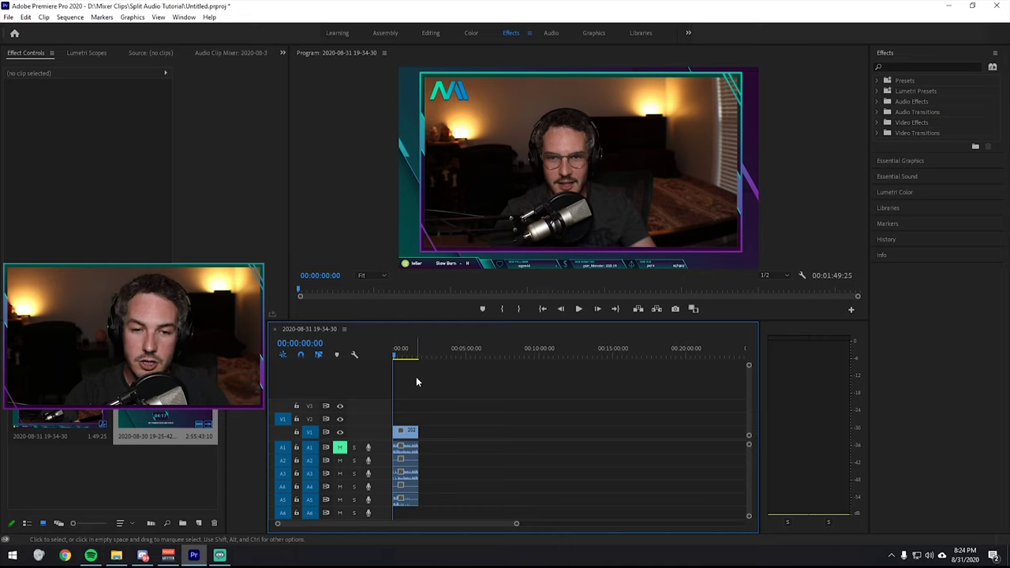
key(space)
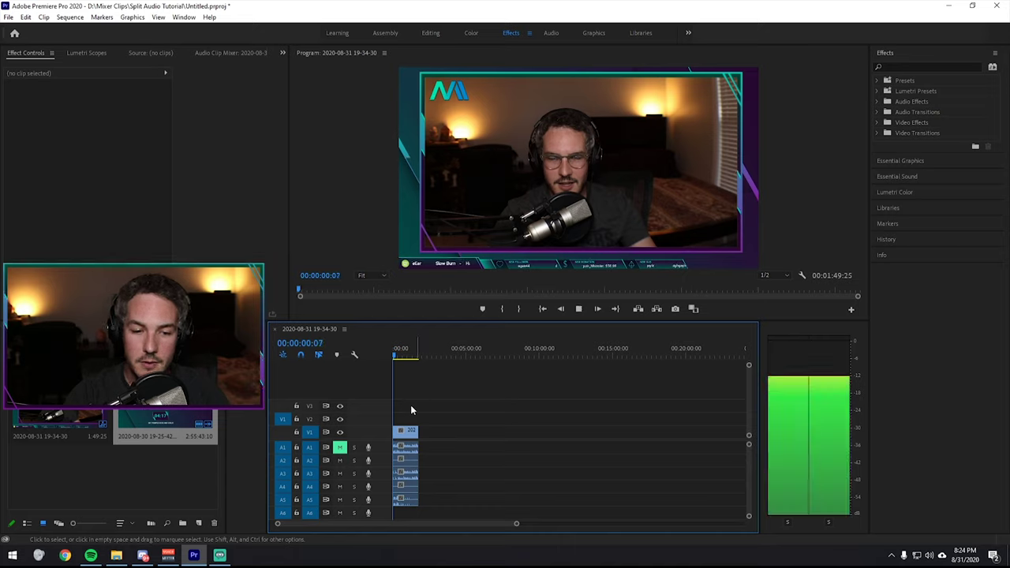
click(340, 473)
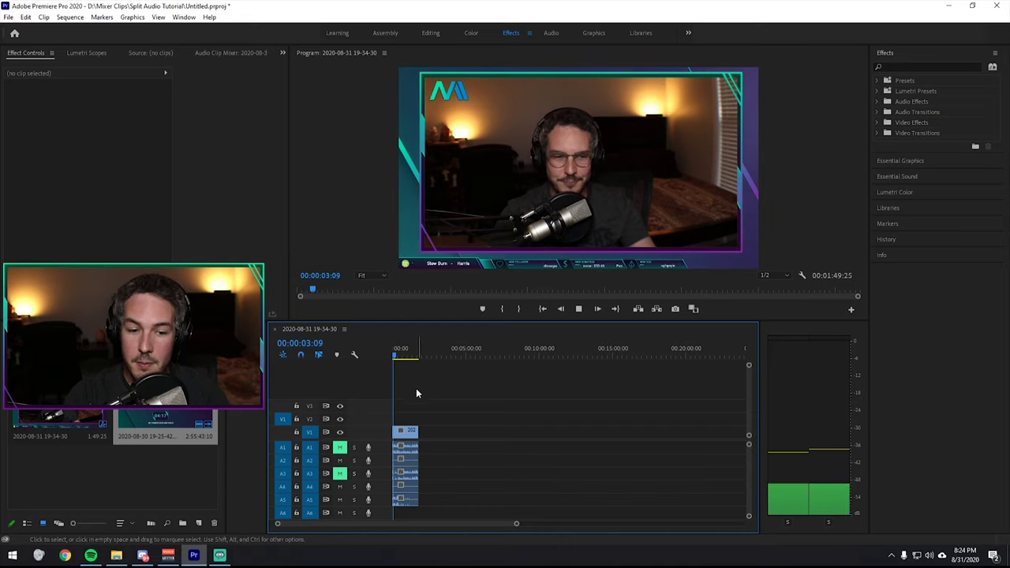
click(340, 499)
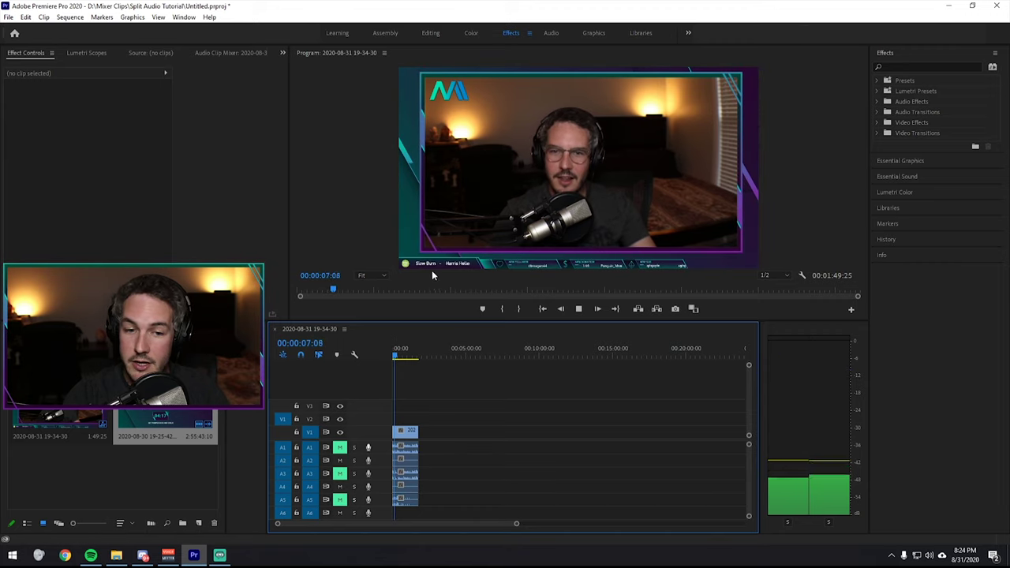
click(340, 487)
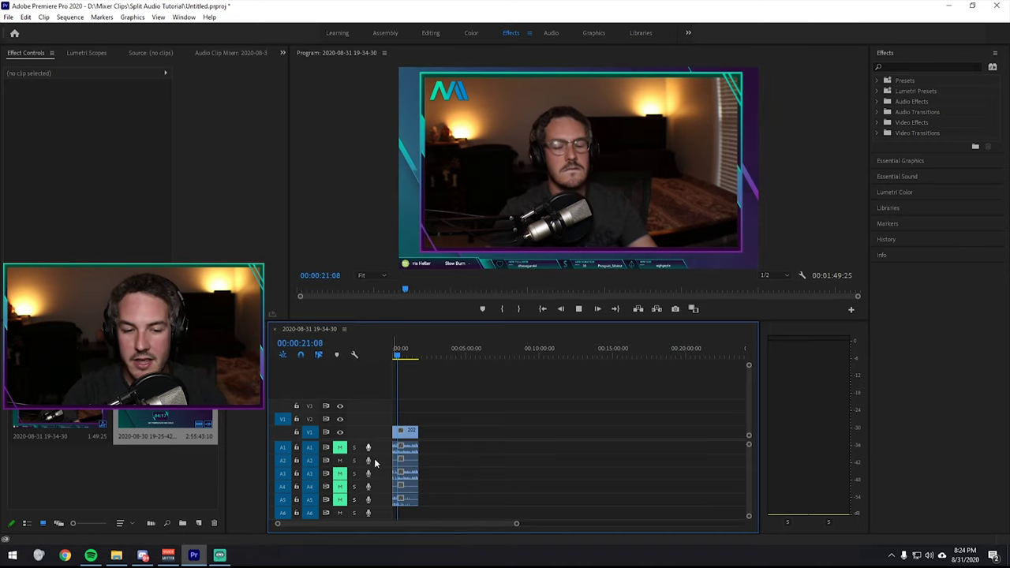
key(space)
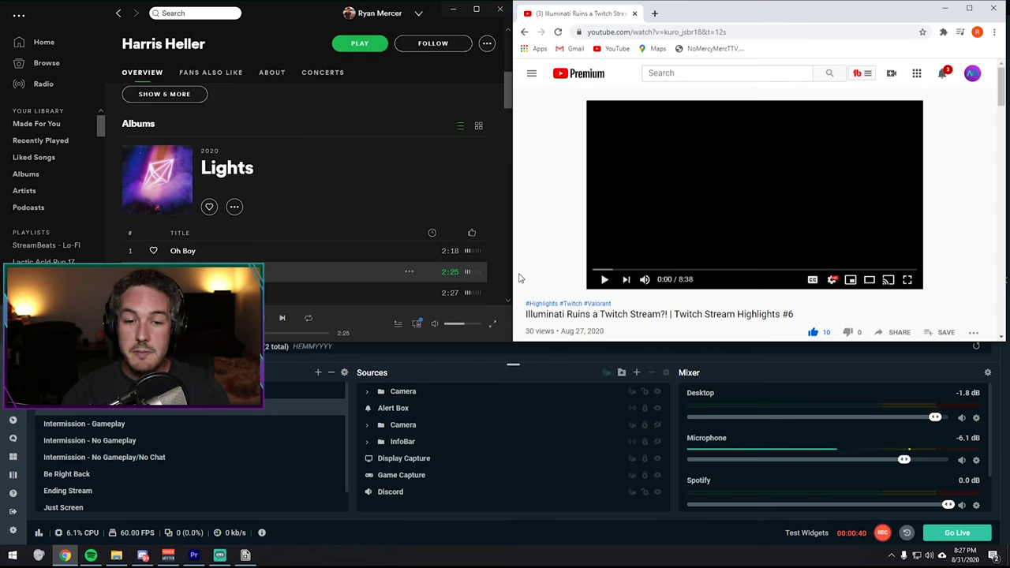
Step: Play and pause Spotify music, then a YouTube video, to test the Desktop and Spotify meters
mouse_move(685, 378)
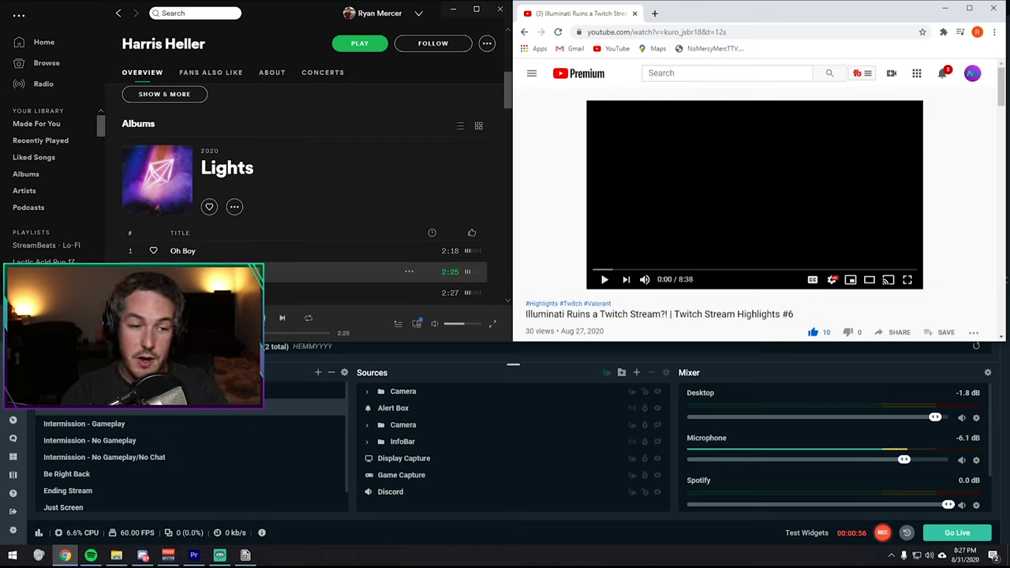
key(XF86AudioPlay)
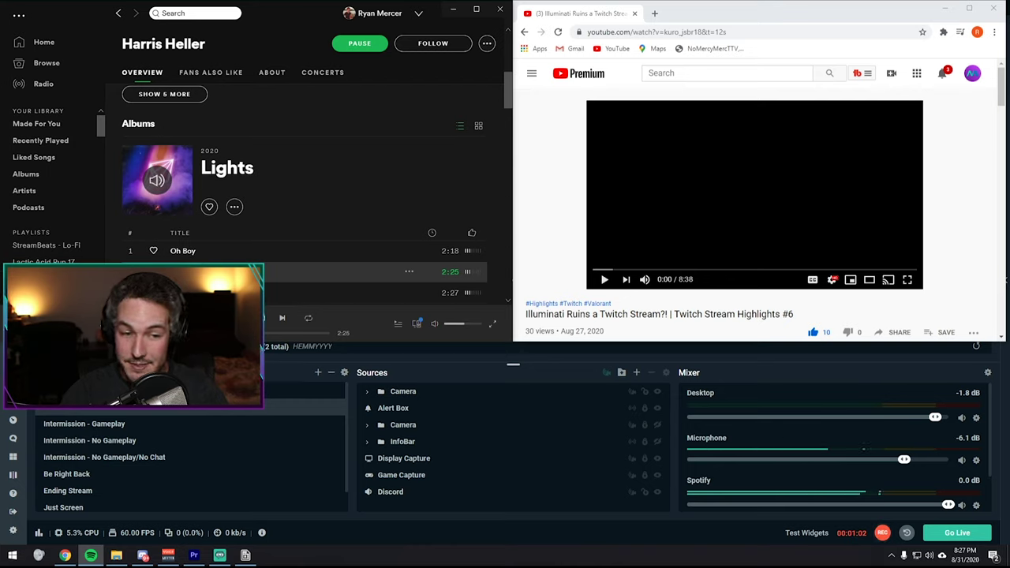
click(256, 318)
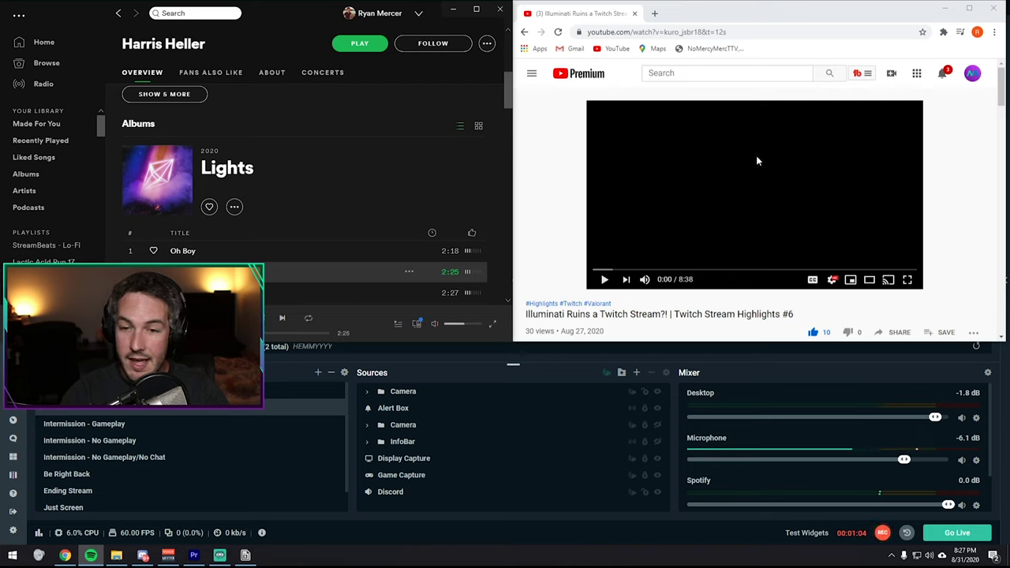
click(736, 182)
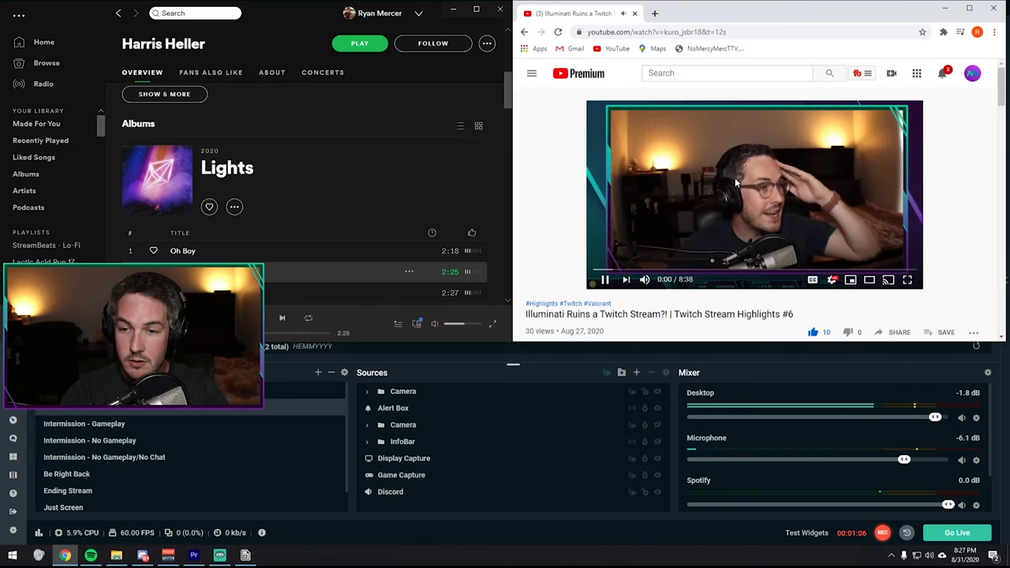
click(761, 225)
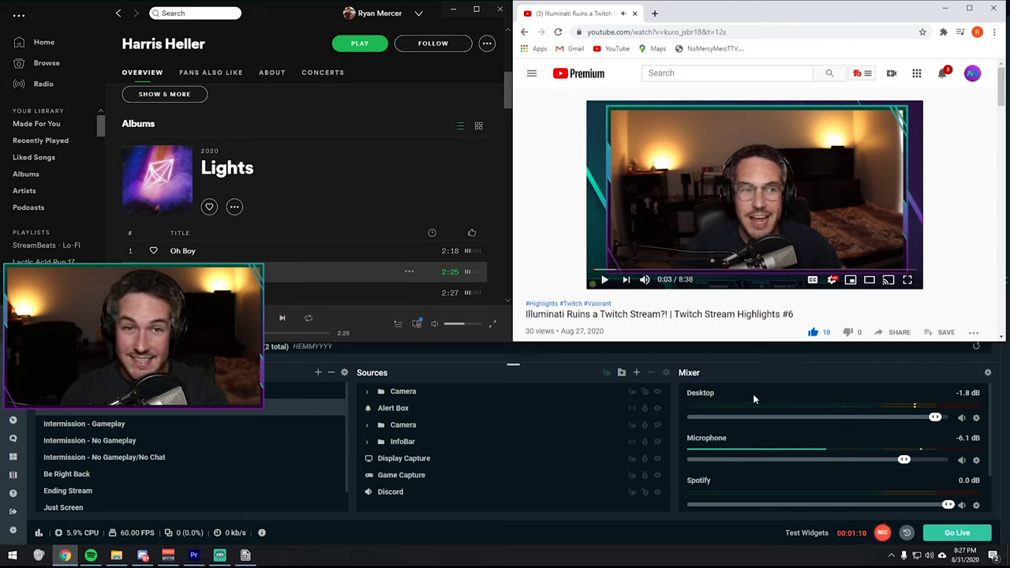
Step: Play the YouTube video and Spotify together, then pause both
click(704, 202)
click(256, 318)
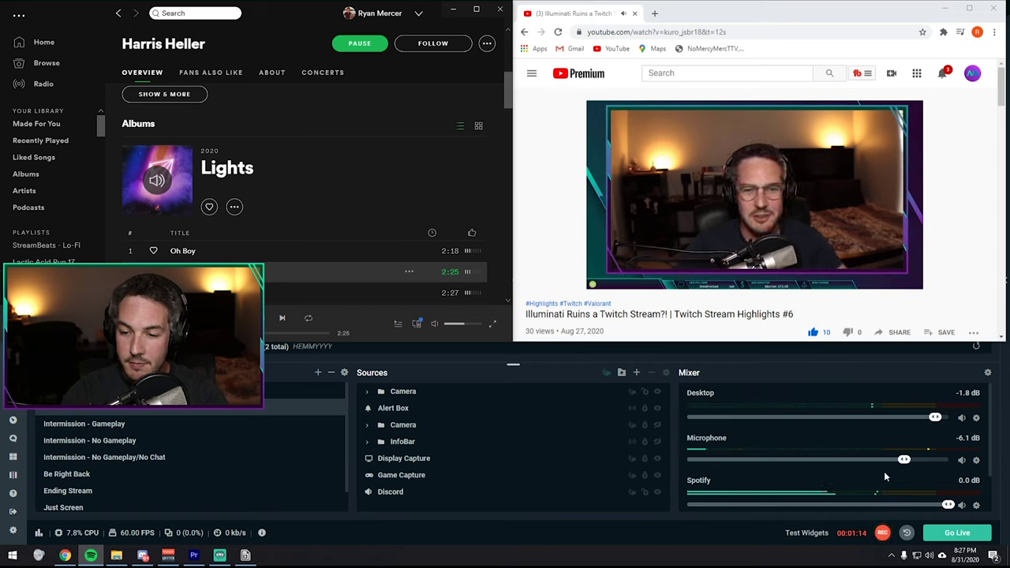
click(777, 245)
click(255, 318)
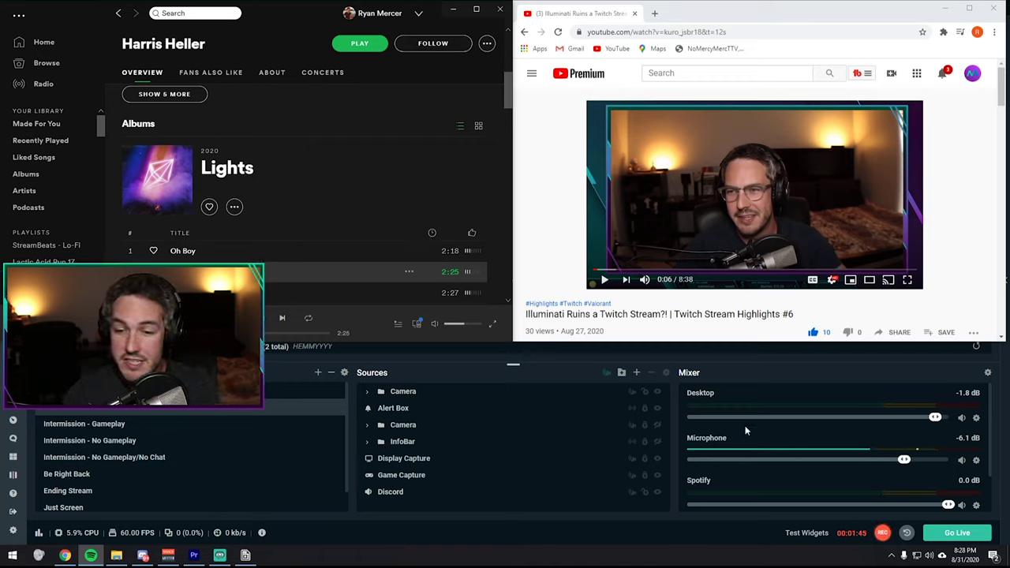
scroll(747, 427, down, 2)
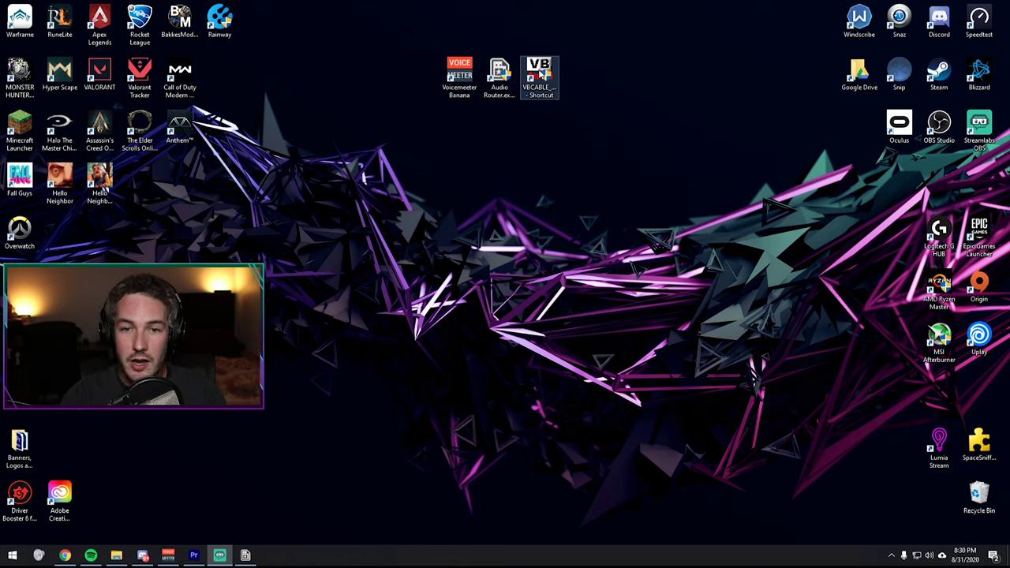
right_click(540, 73)
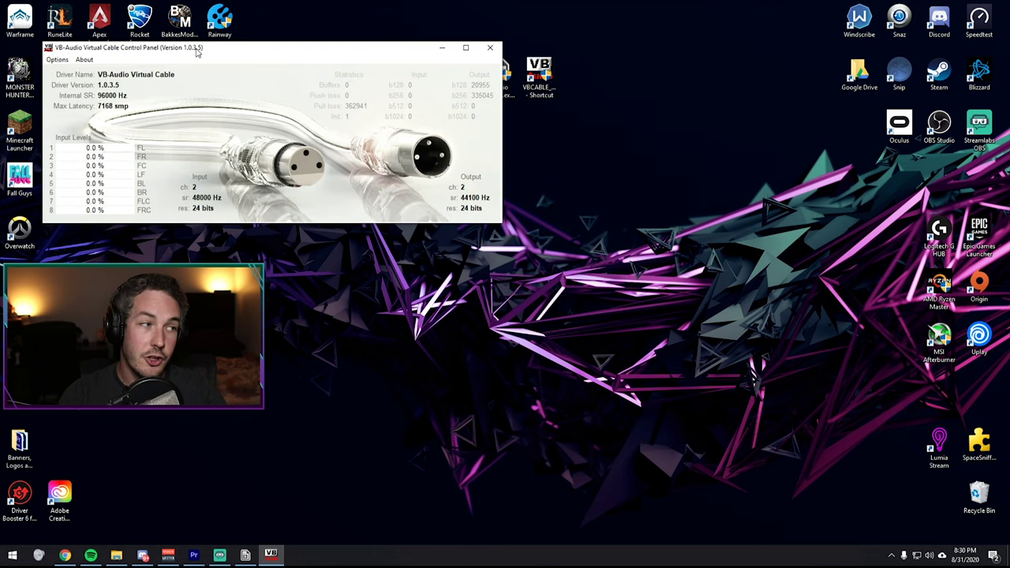
drag(197, 51, 423, 211)
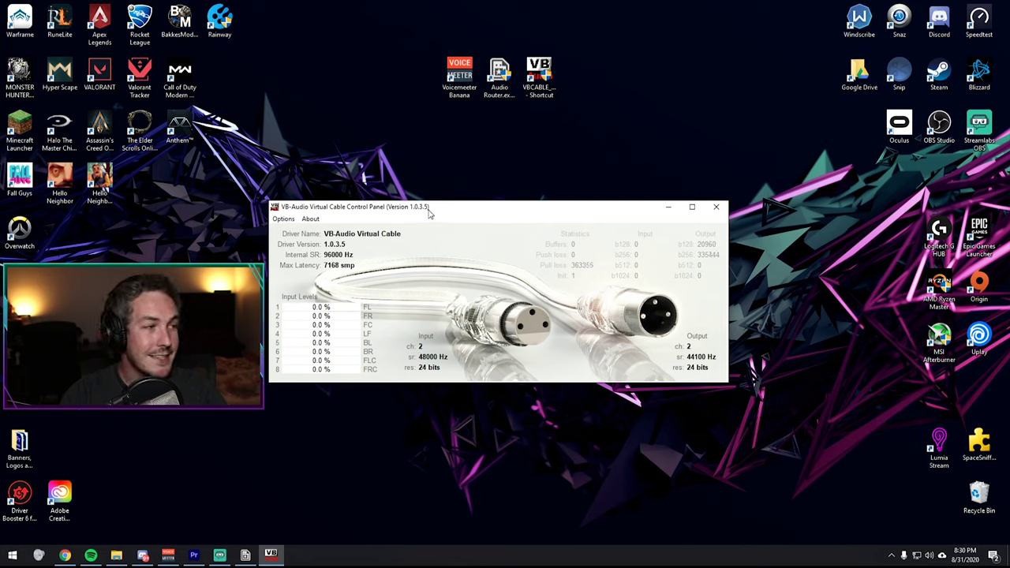
click(716, 207)
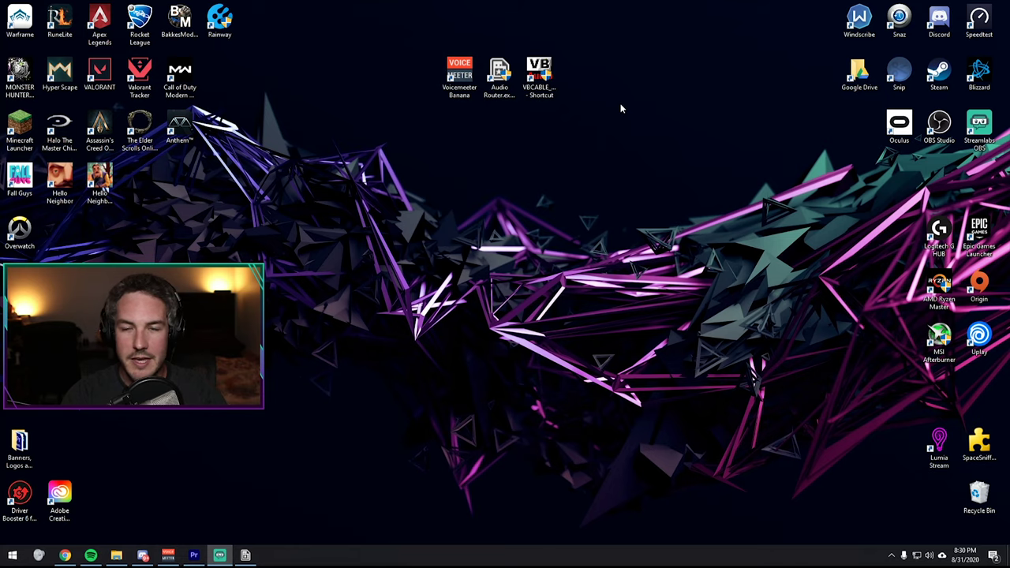
Step: Launch Voicemeeter Banana, position its window, and open Hardware Input 1's device list
double_click(451, 79)
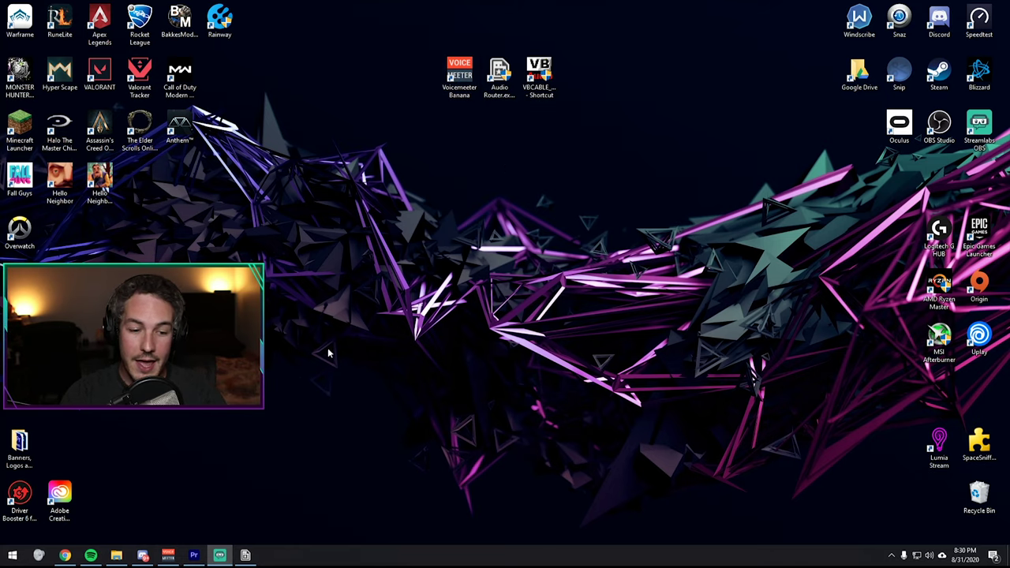
drag(498, 49, 515, 51)
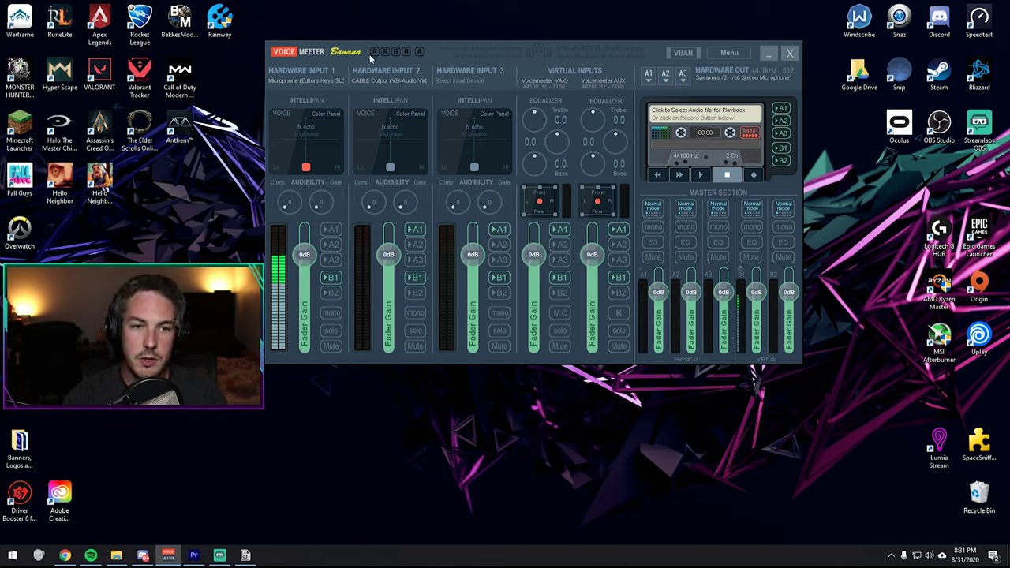
click(296, 79)
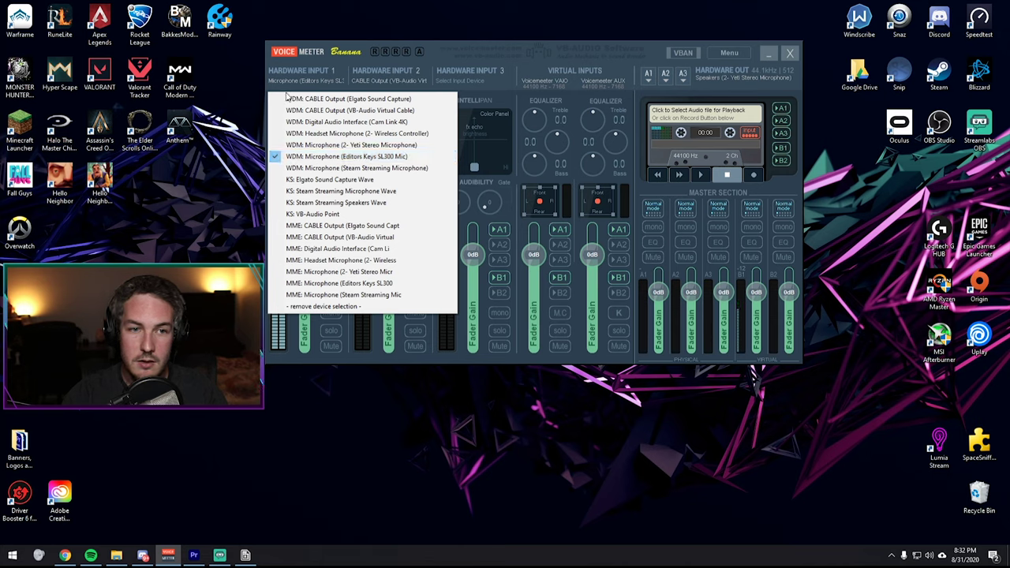
click(340, 50)
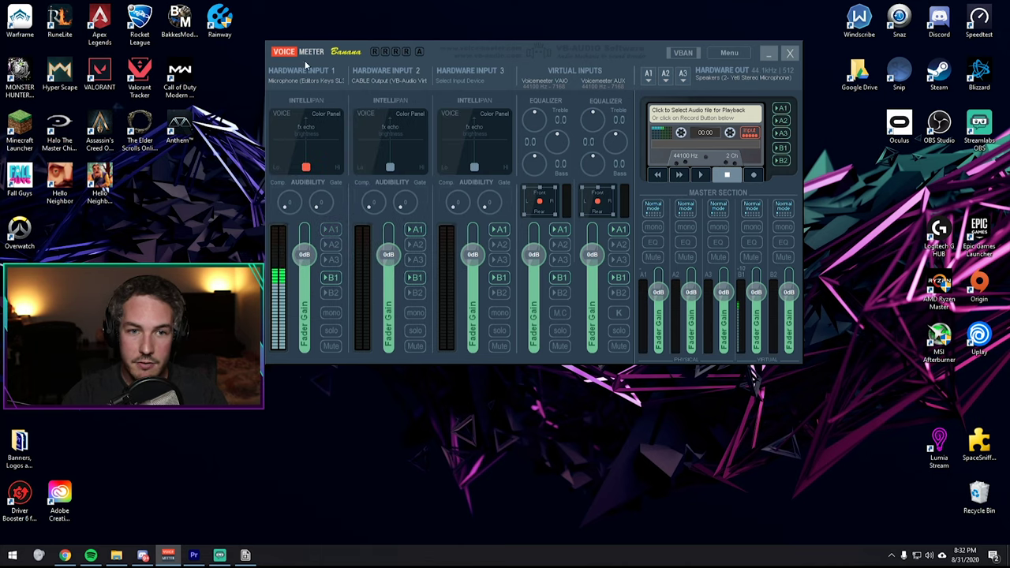
click(388, 84)
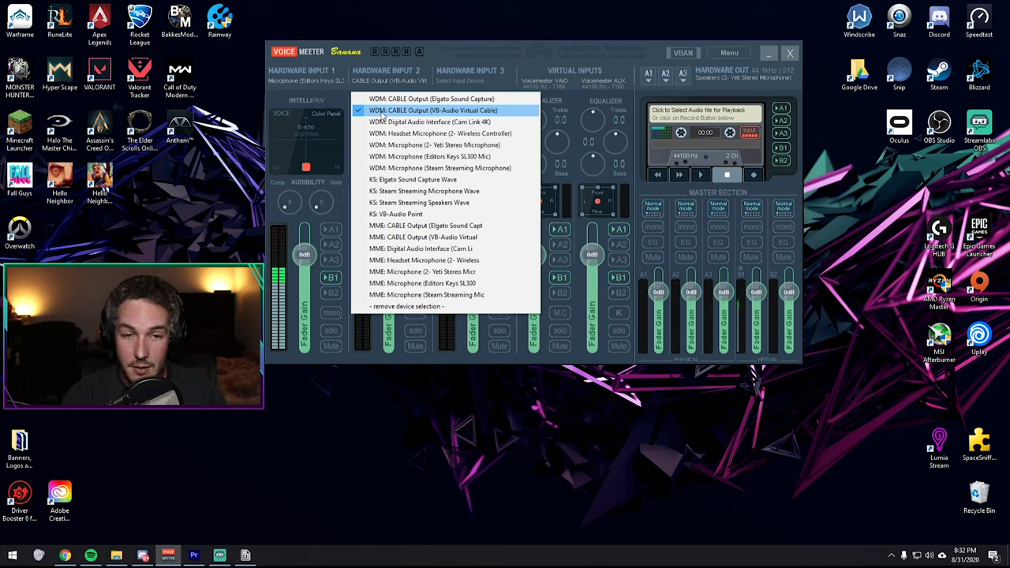
click(509, 45)
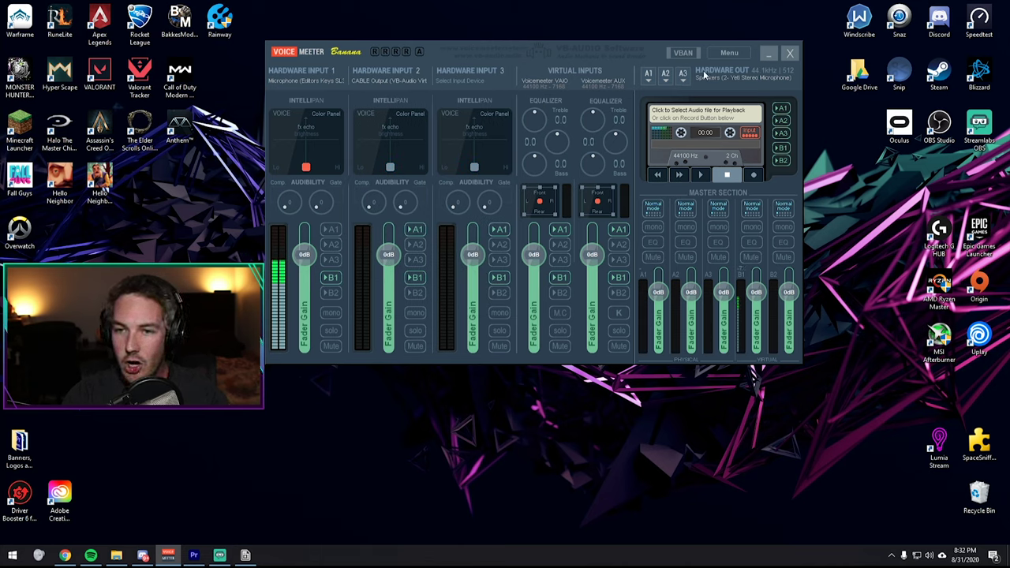
click(649, 75)
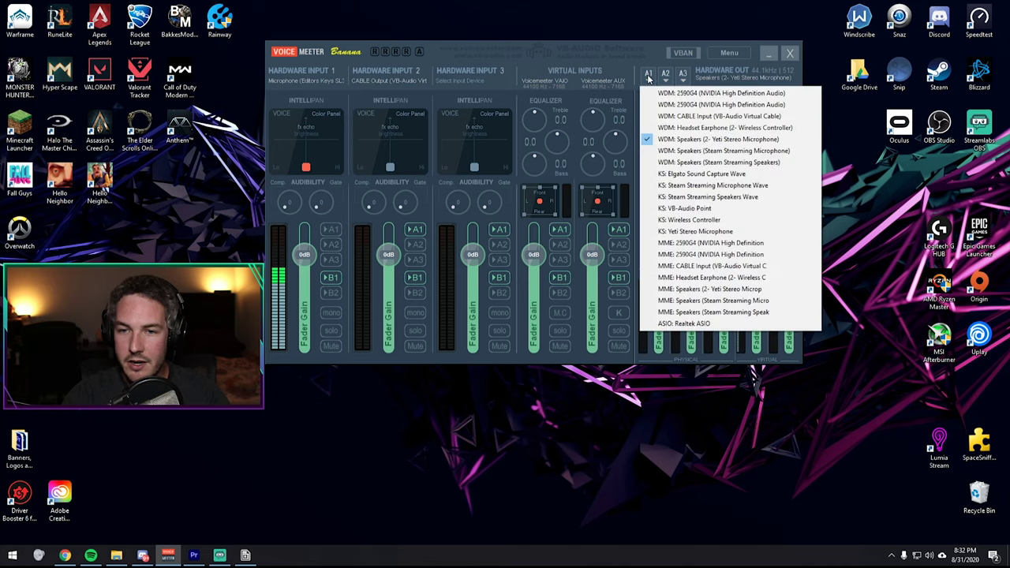
click(727, 140)
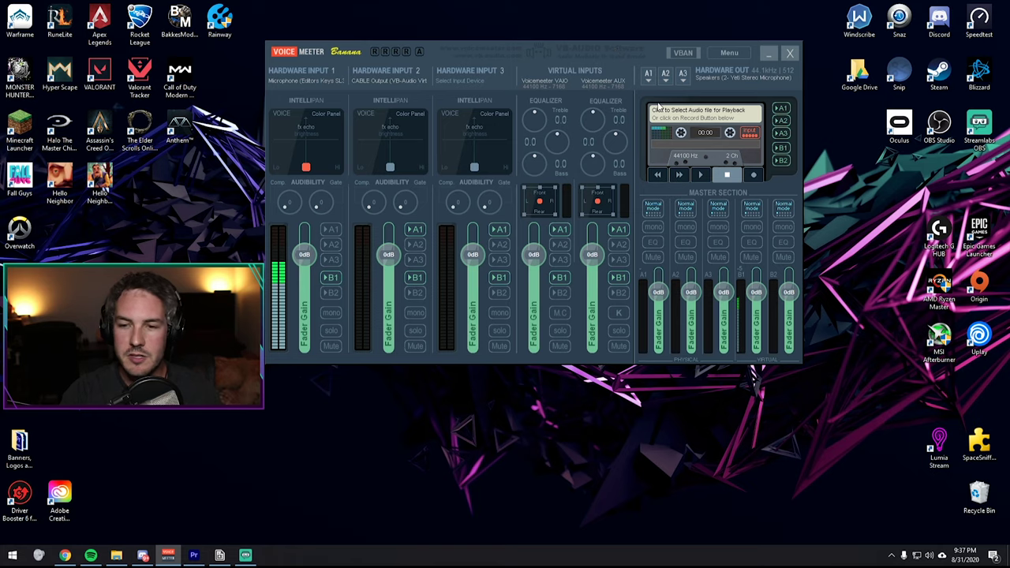
right_click(930, 558)
click(923, 495)
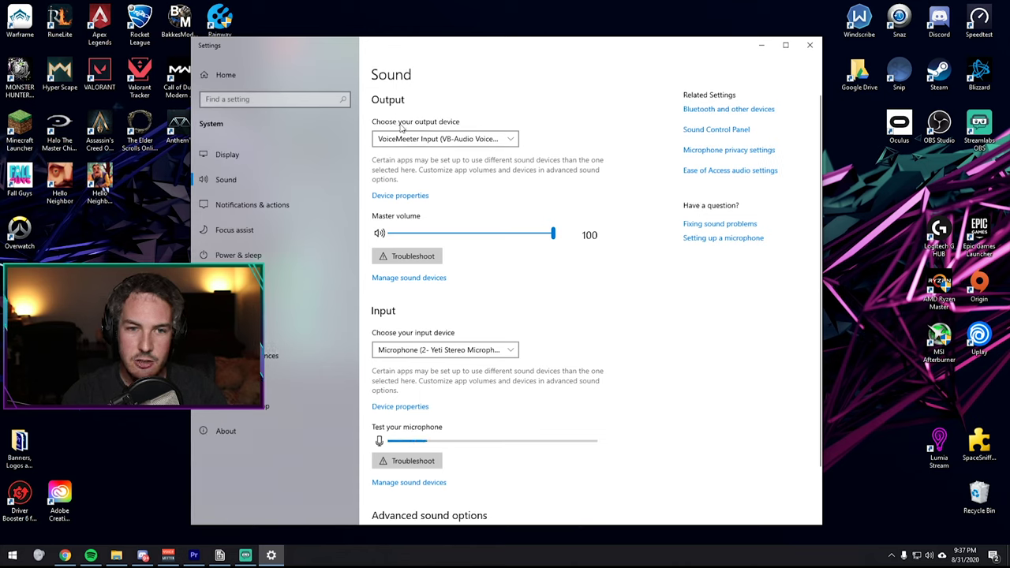
click(482, 140)
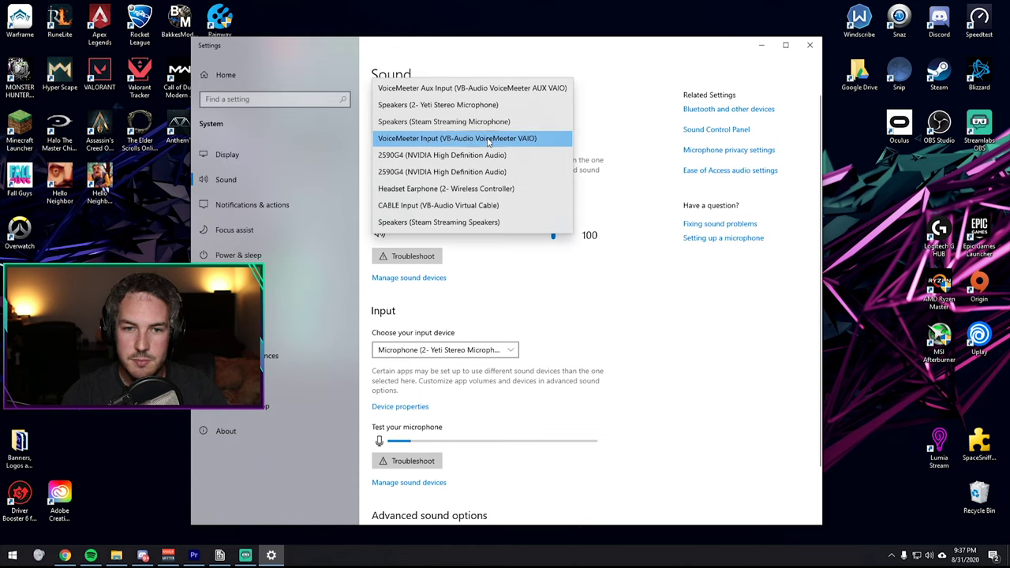
click(532, 144)
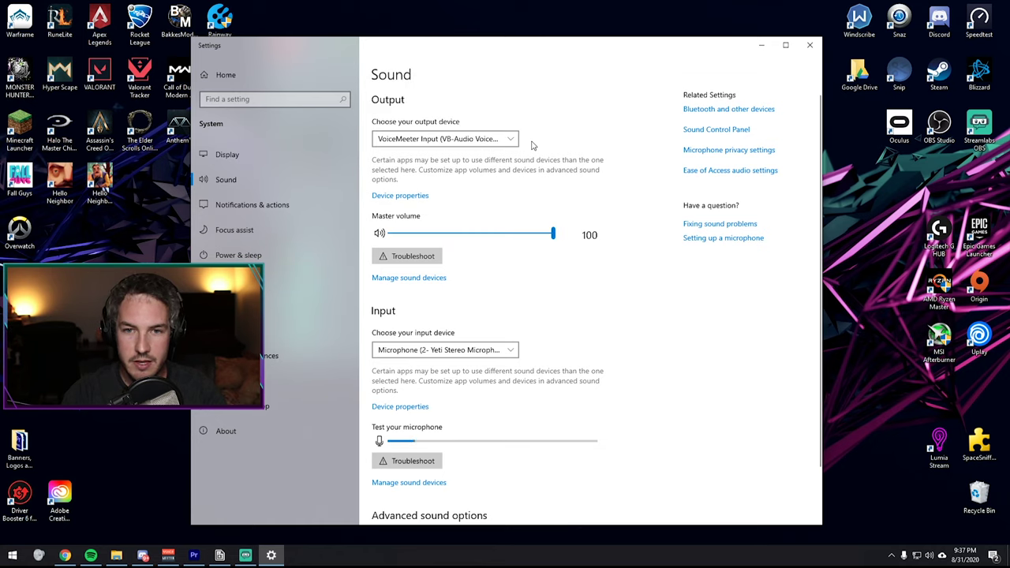
click(808, 45)
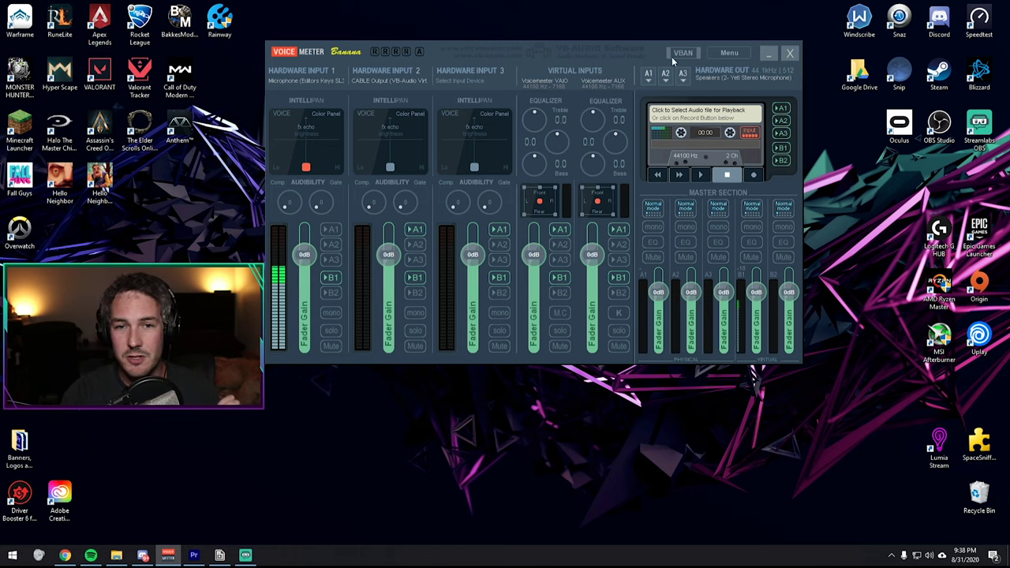
Step: Nudge the Voicemeeter window, open its Menu, and minimize the mixer
mouse_move(556, 48)
mouse_down()
mouse_move(545, 114)
mouse_move(553, 46)
mouse_up()
click(726, 51)
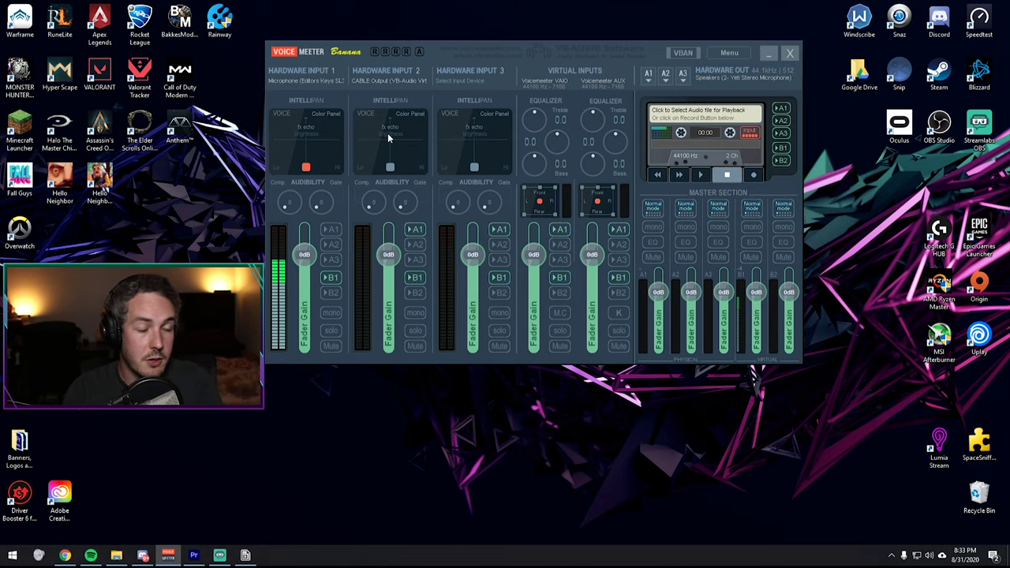
click(772, 53)
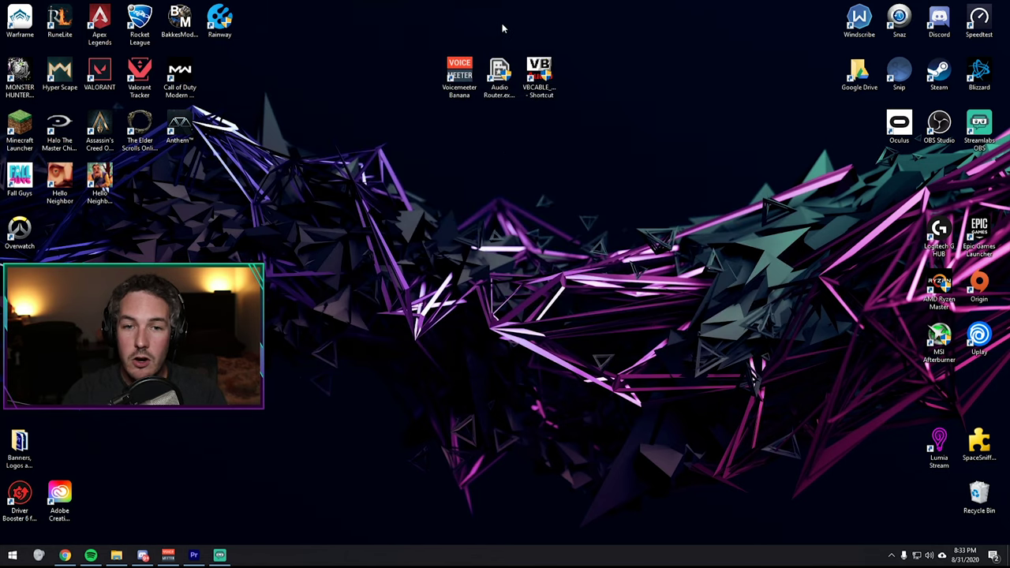
Step: Run Audio Router as administrator from its desktop shortcut
right_click(499, 76)
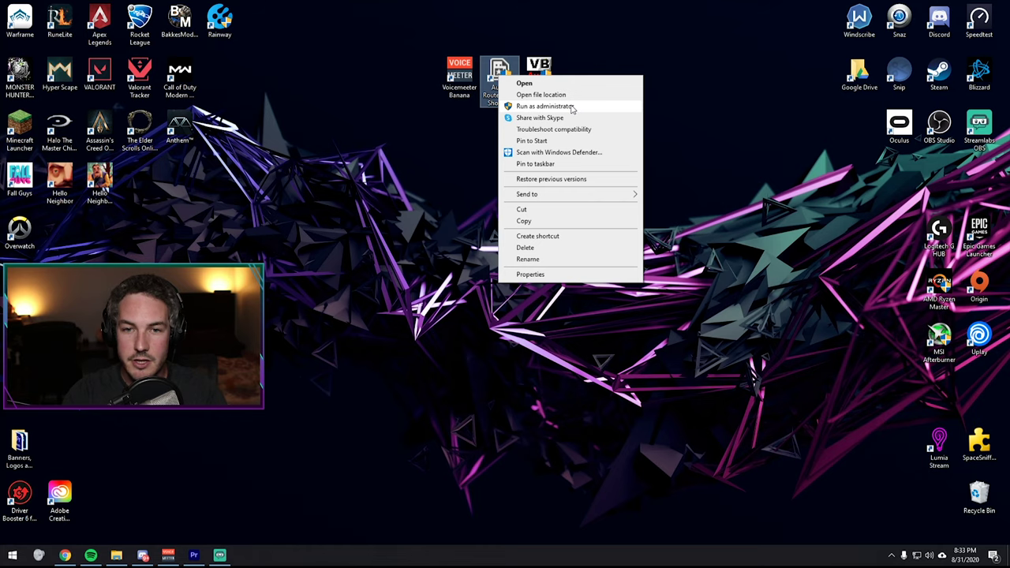
click(545, 106)
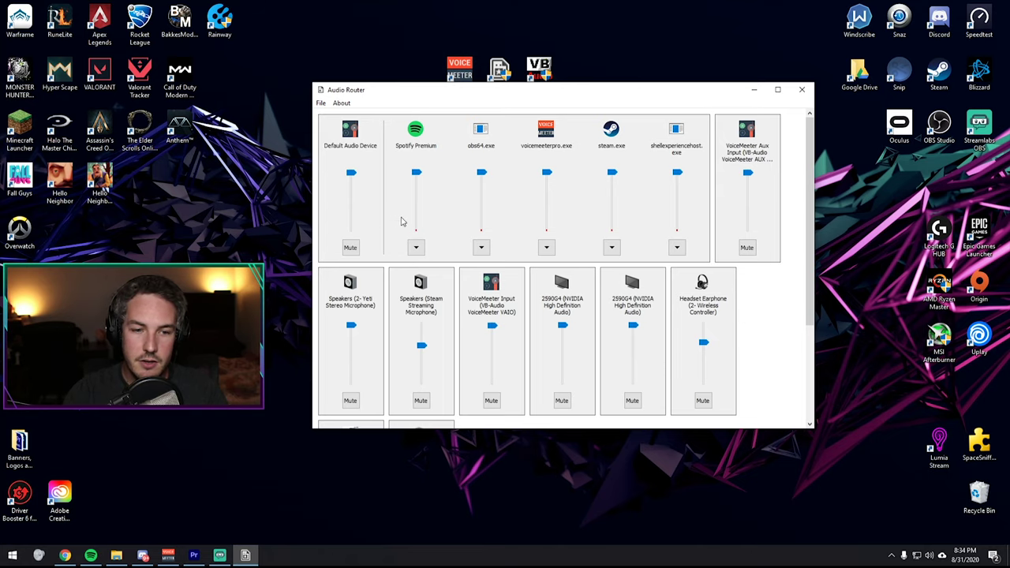
Step: Bring Spotify up beside Audio Router and briefly play then pause Cancel Culture
click(91, 555)
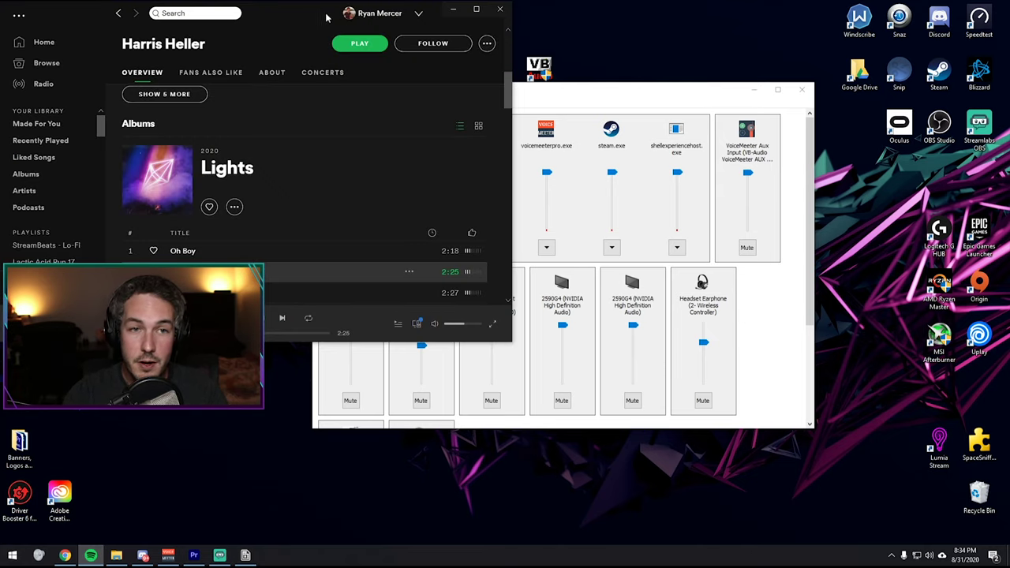
drag(301, 15, 491, 30)
click(445, 332)
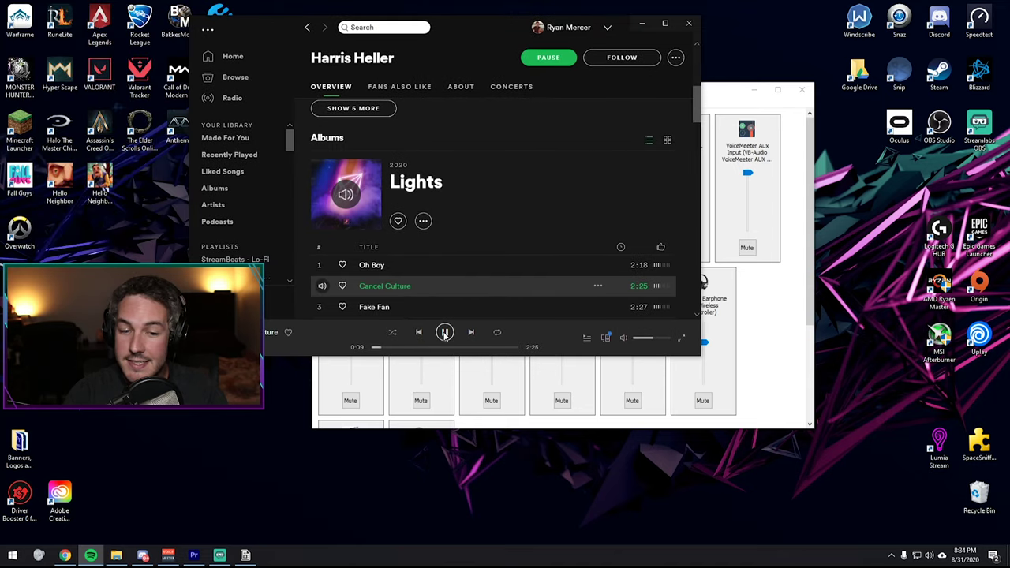
click(444, 333)
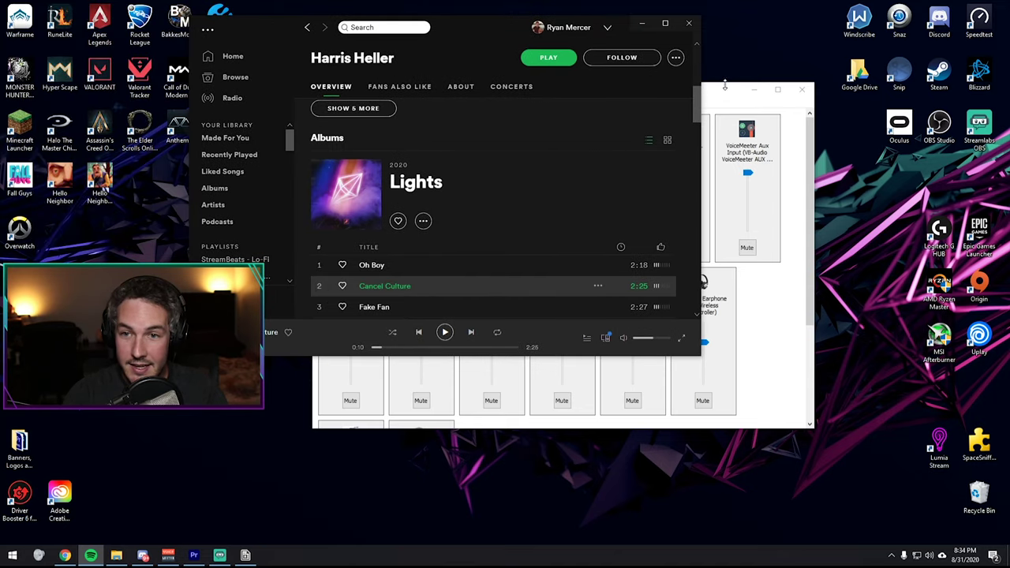
Step: Rearrange the Spotify and Audio Router windows, open the Harris Heller artist page, and stop playback
click(432, 188)
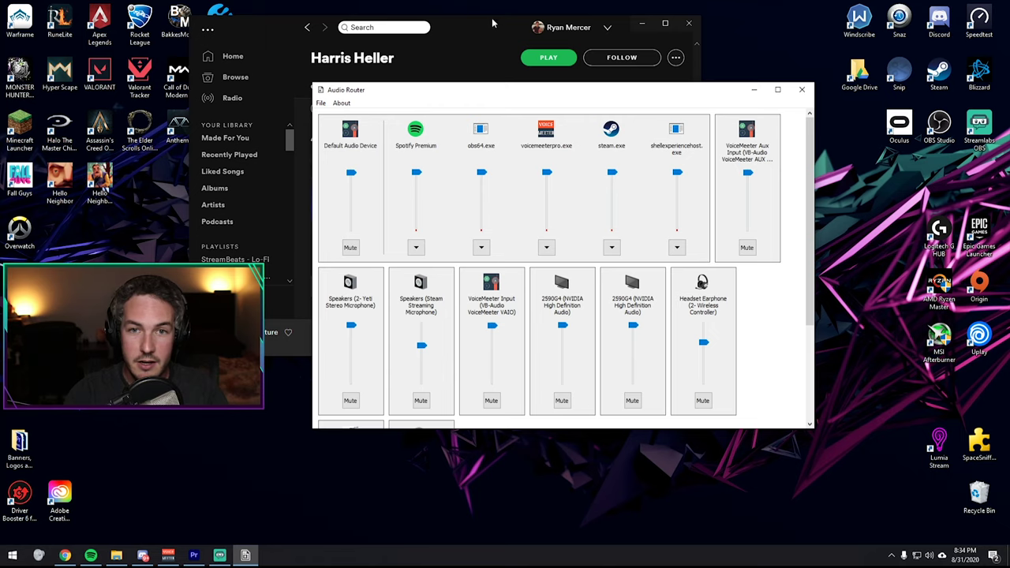
drag(485, 28, 499, 32)
click(703, 28)
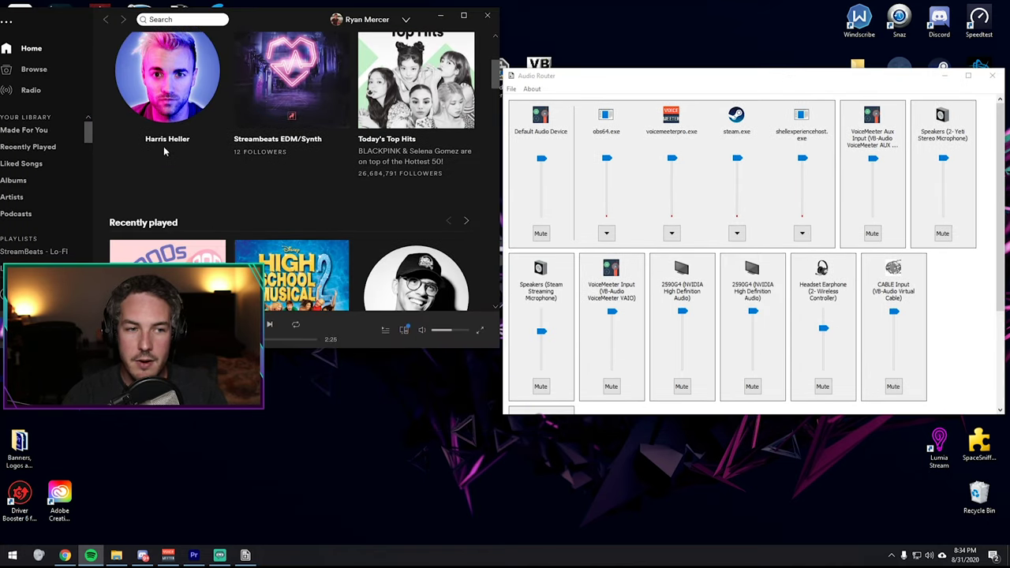
click(164, 148)
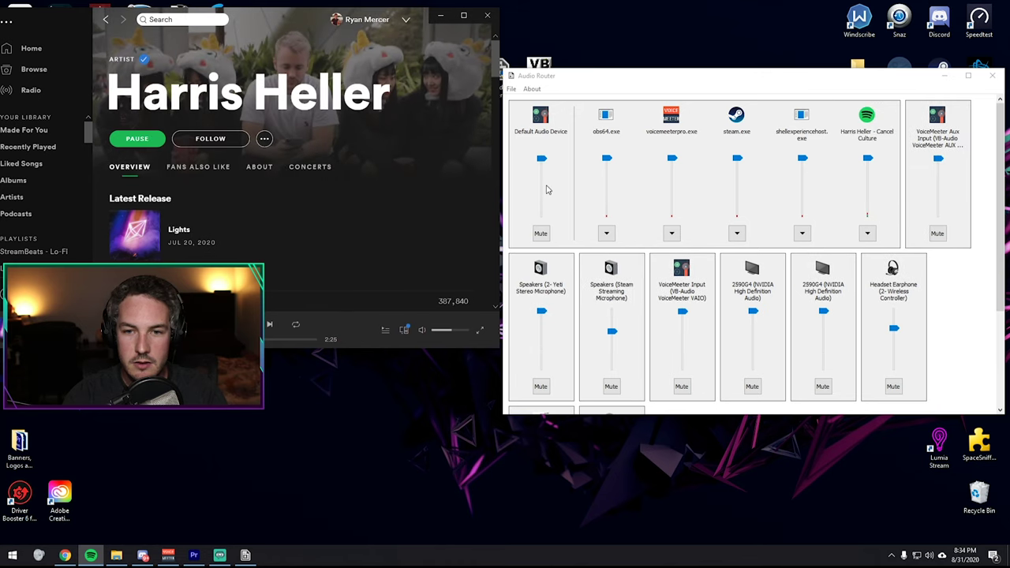
key(space)
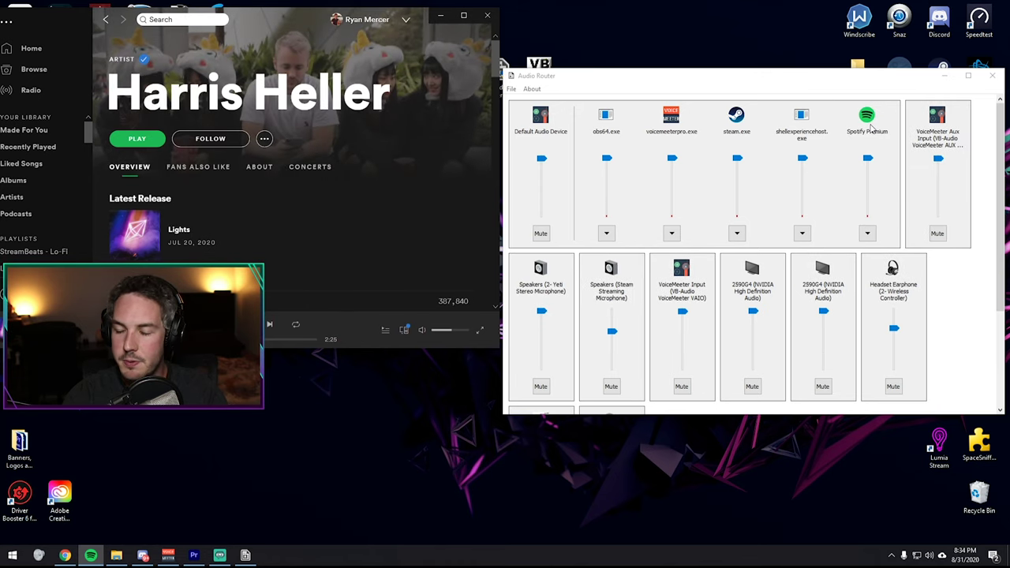
Step: Route Spotify Premium's audio to VoiceMeeter Aux Input and resume playback
click(867, 234)
click(880, 274)
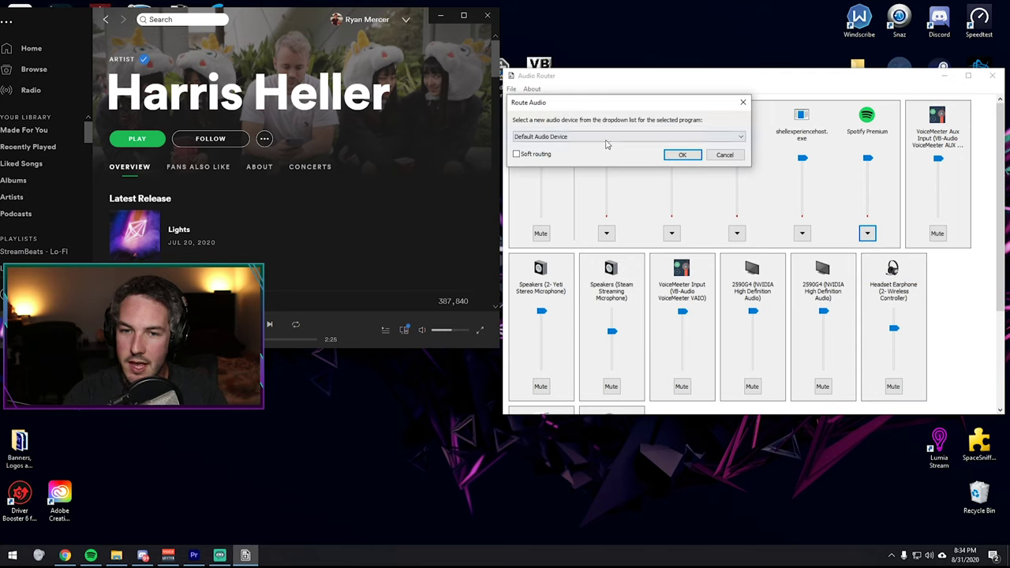
click(602, 139)
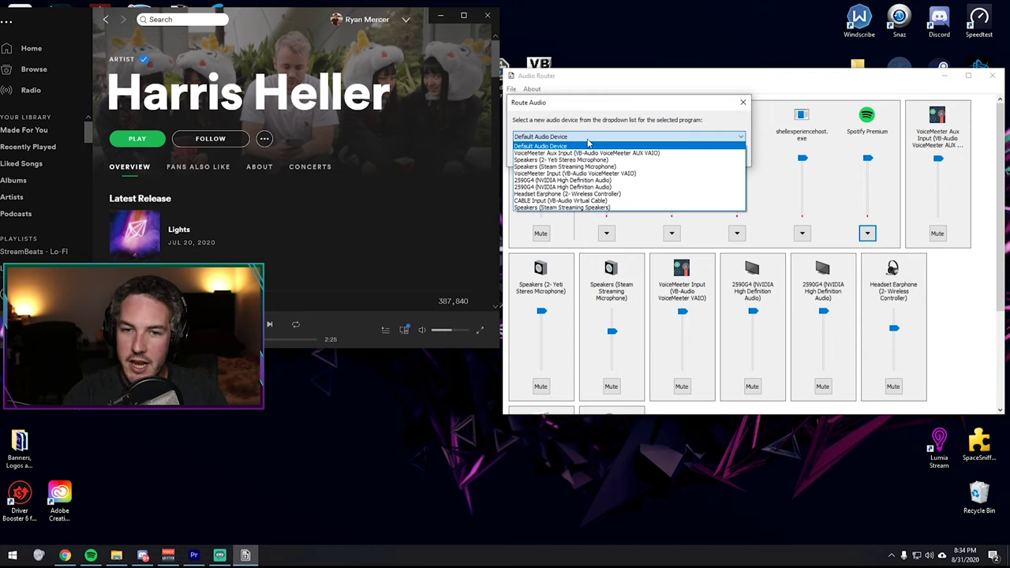
click(651, 154)
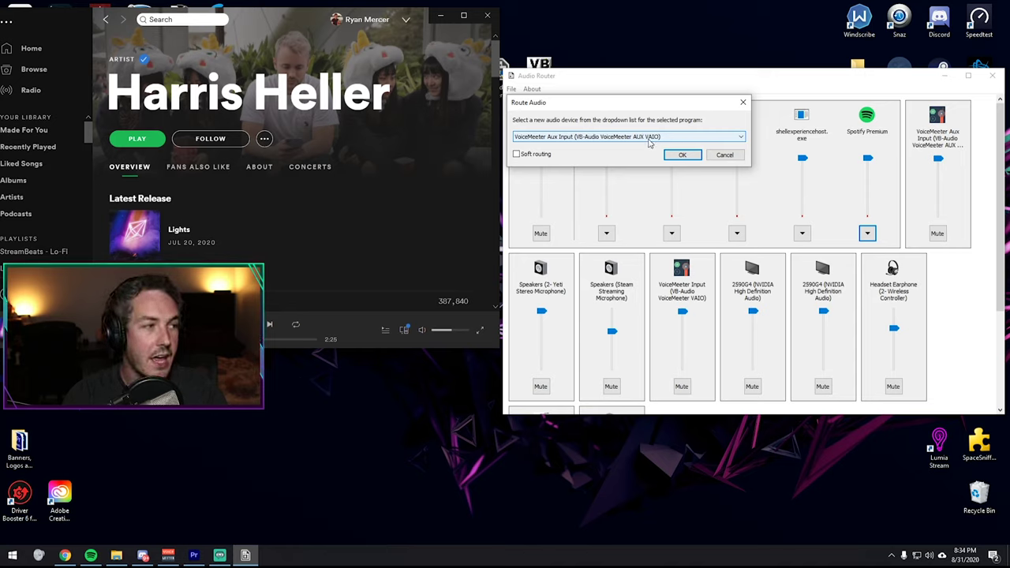
click(682, 155)
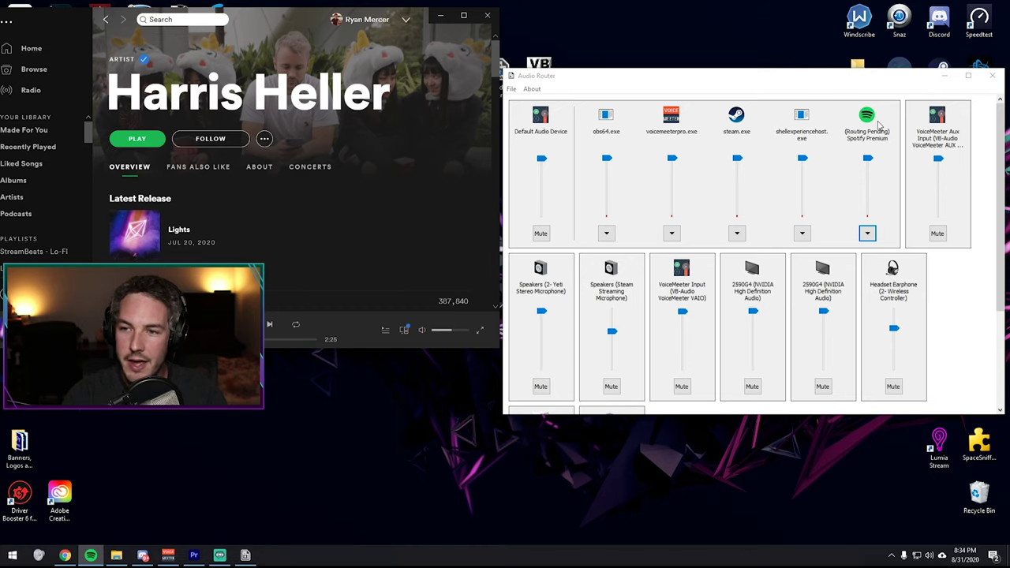
key(space)
key(space)
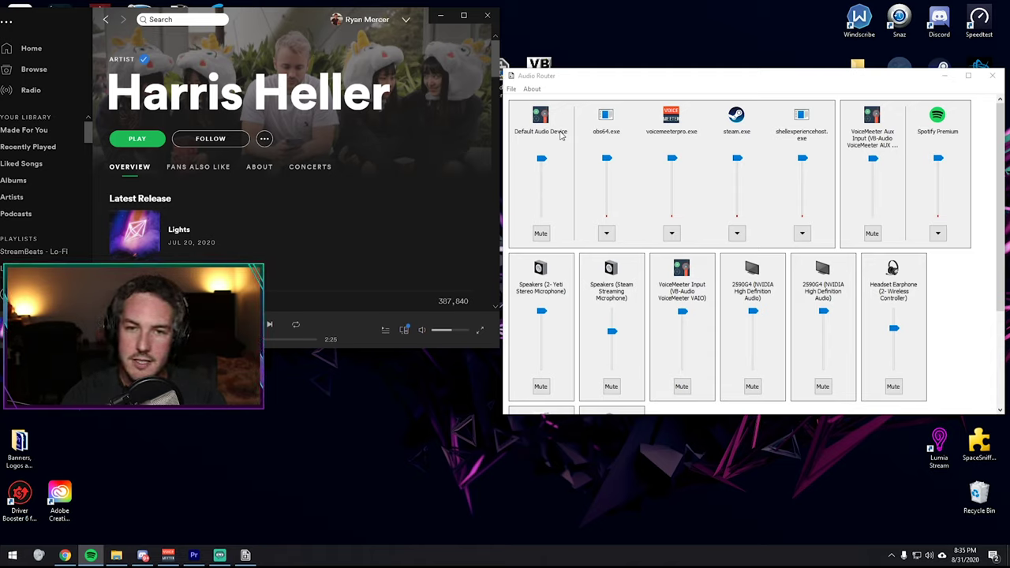
Step: In Streamlabs OBS Audio settings, keep VoiceMeeter Aux Input as Desktop Audio Device 2 and close
key(alt+Tab)
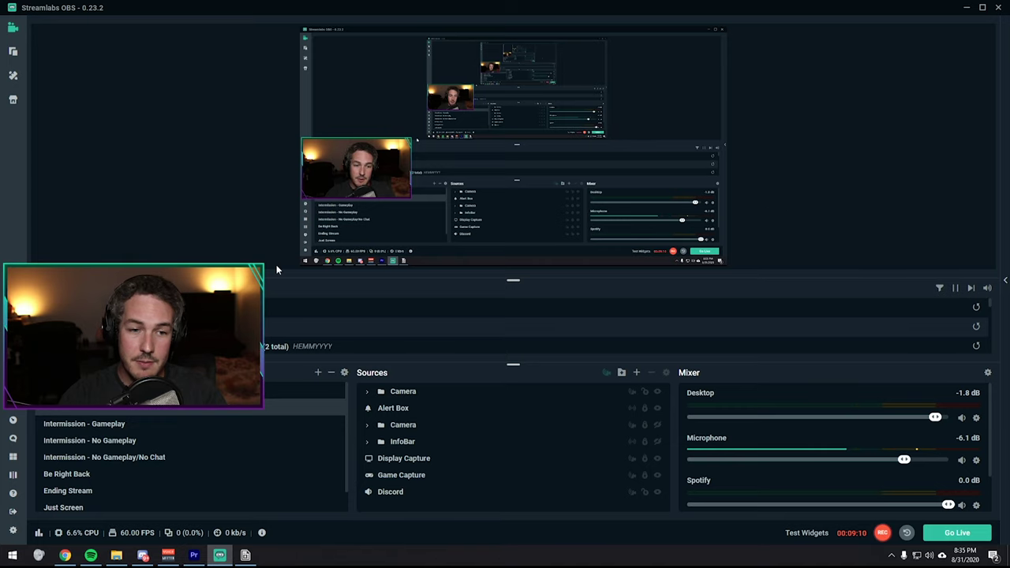
click(12, 533)
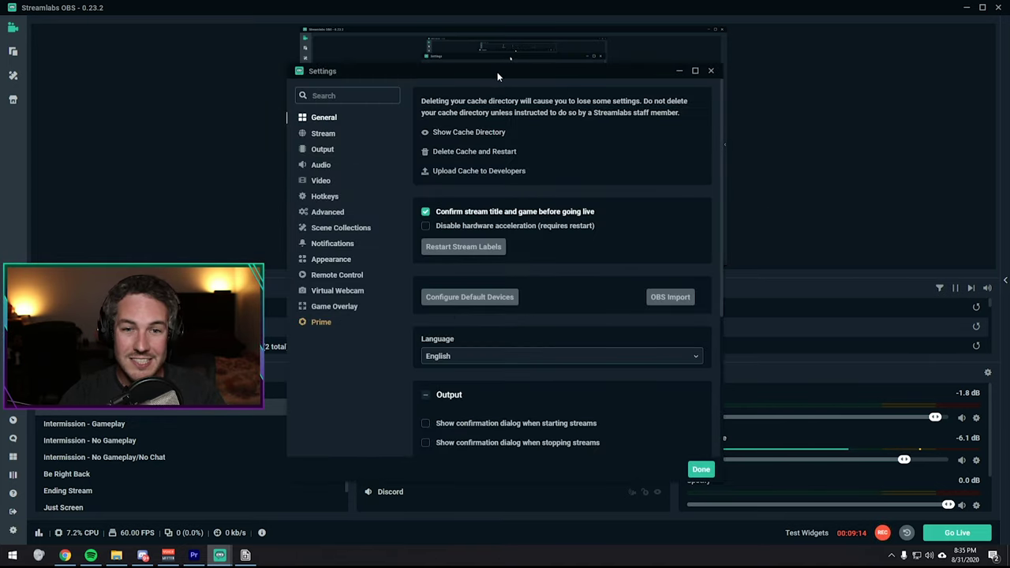
drag(497, 76, 505, 34)
click(330, 129)
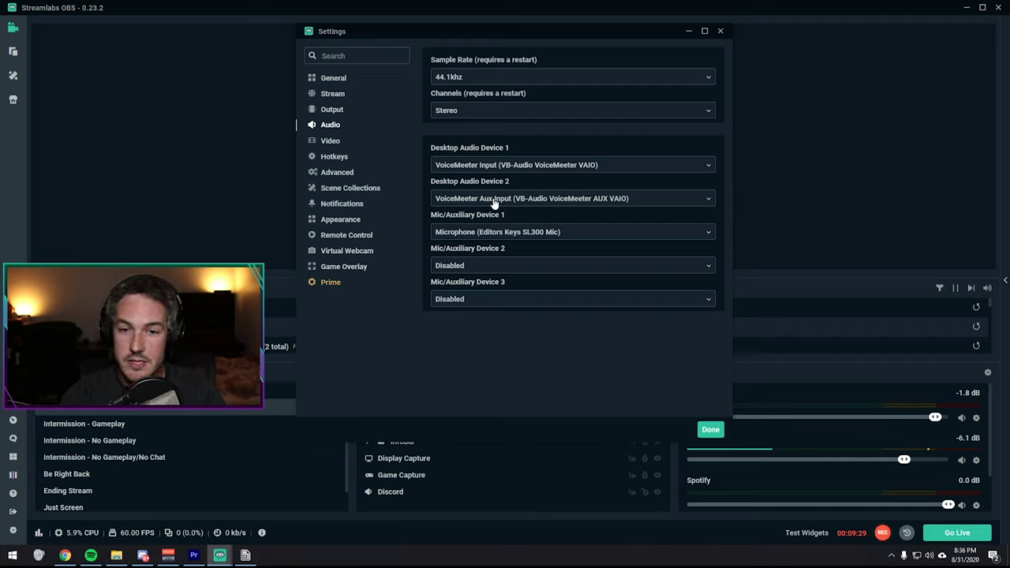
click(522, 199)
click(545, 249)
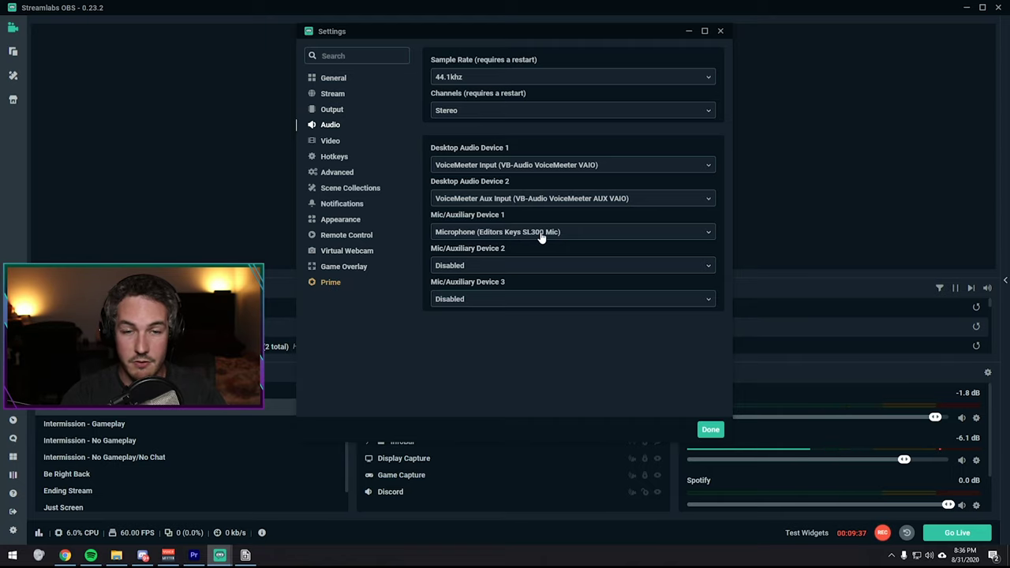
click(710, 430)
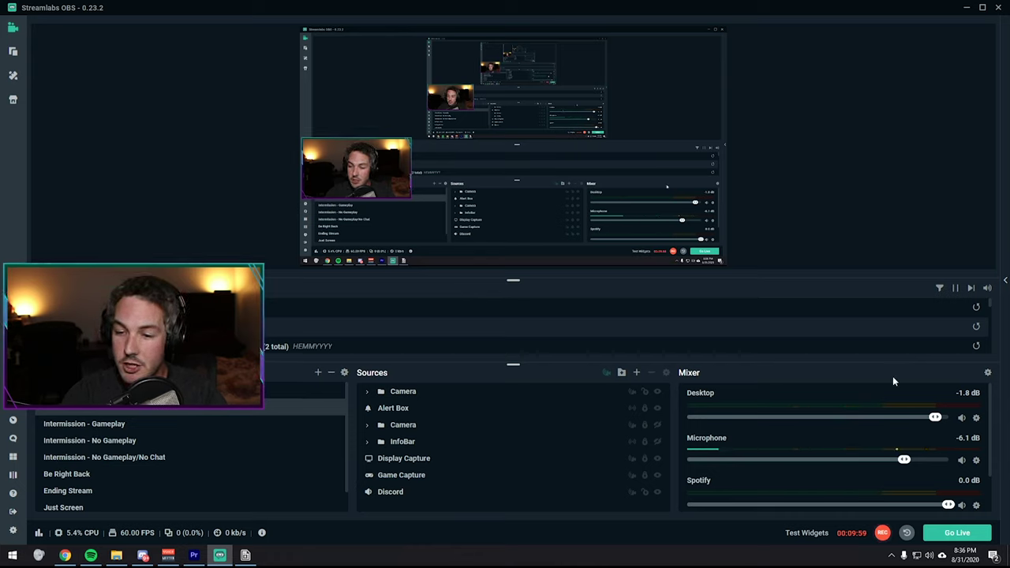
Step: Review Advanced Audio Settings tracks: Desktop on 1–2, Microphone on 1 and 3, Spotify on 1 and 4
click(988, 374)
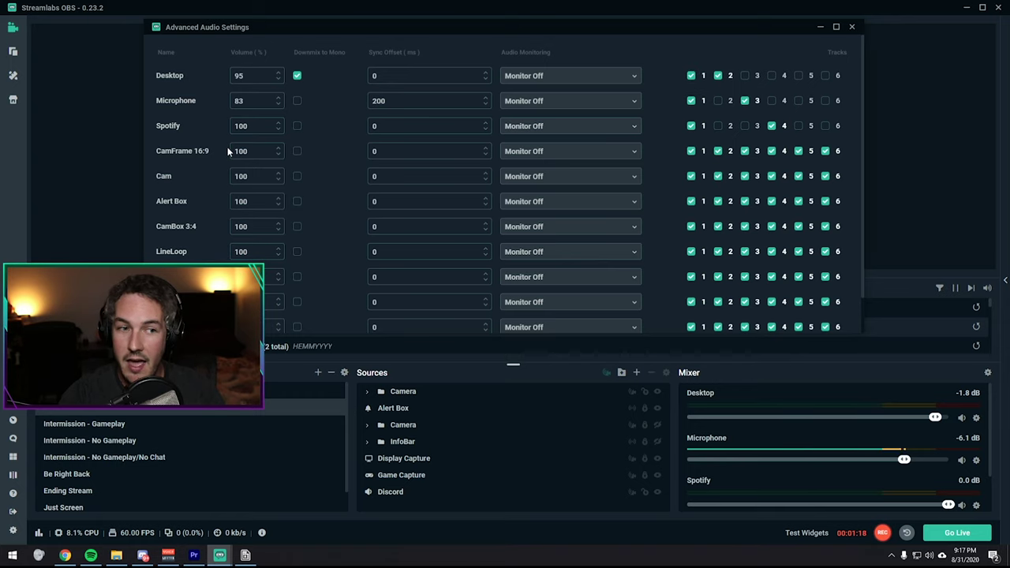
scroll(600, 213, down, 1)
scroll(685, 295, up, 1)
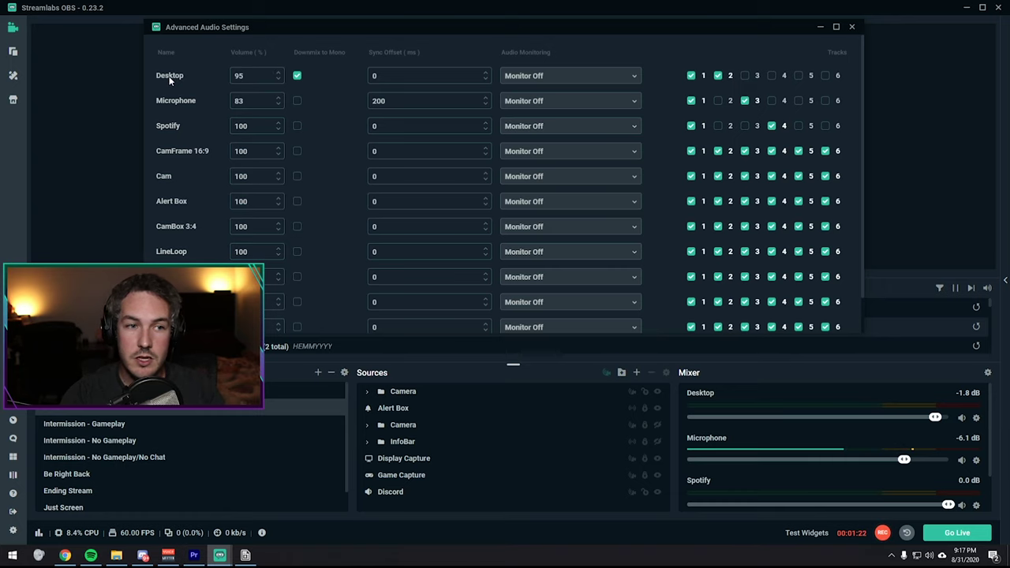
scroll(175, 133, down, 1)
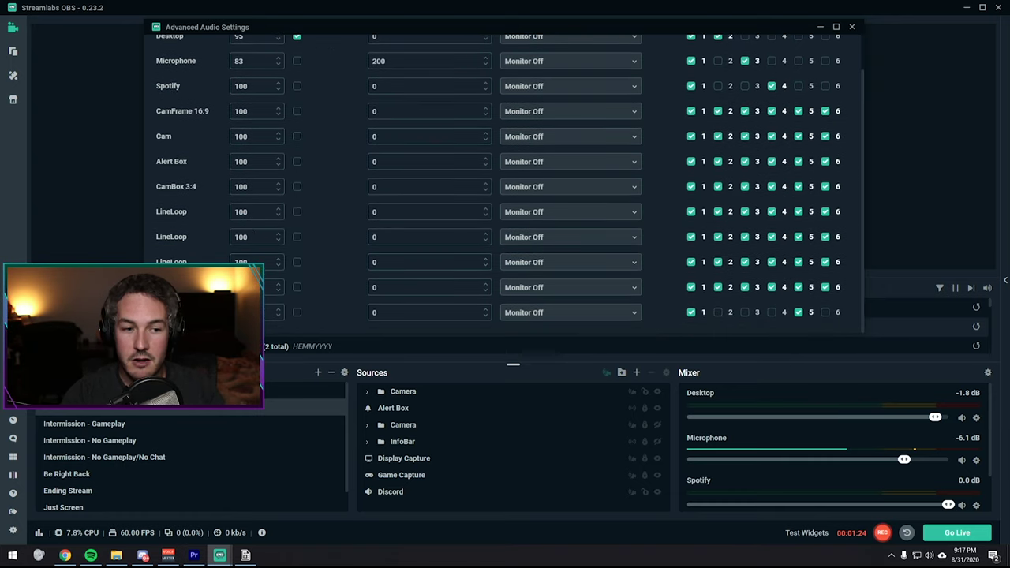
scroll(631, 79, up, 1)
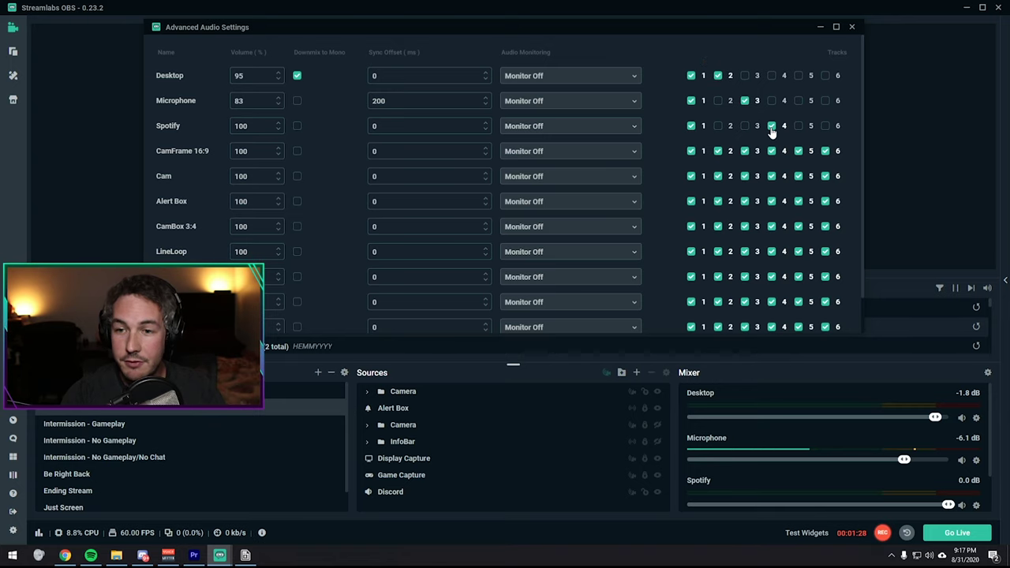
scroll(811, 140, down, 1)
scroll(799, 315, up, 1)
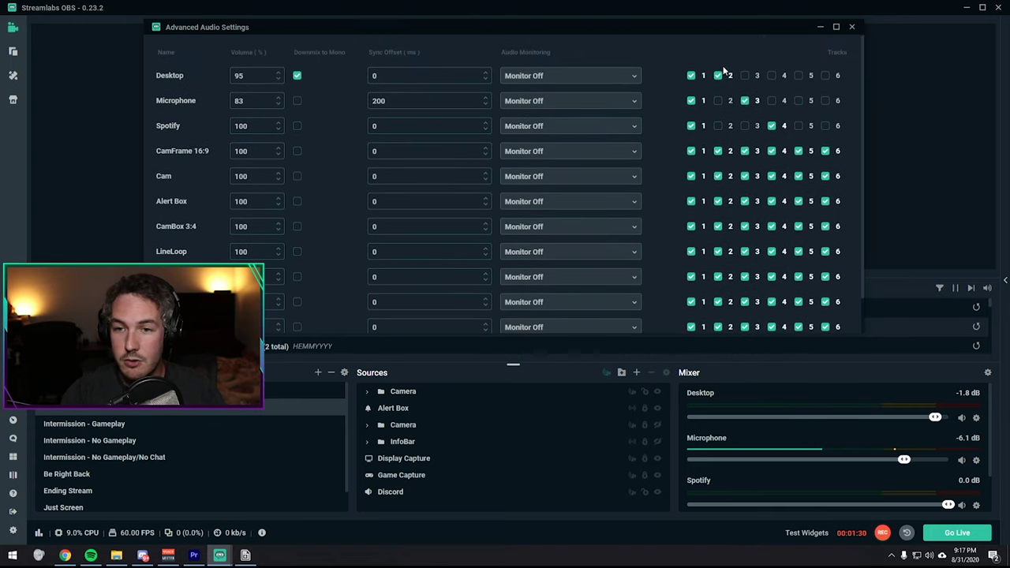
click(719, 100)
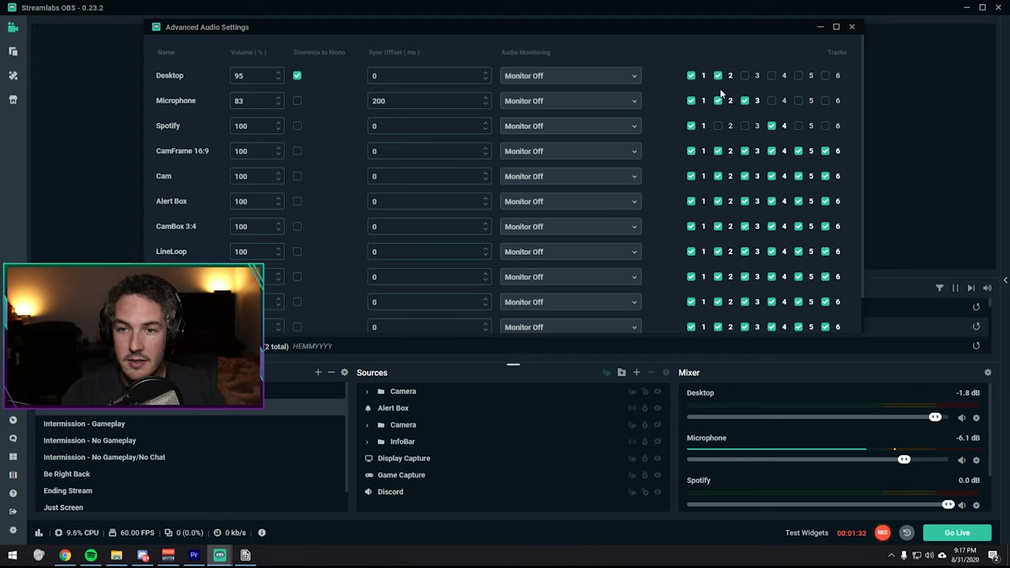
click(718, 100)
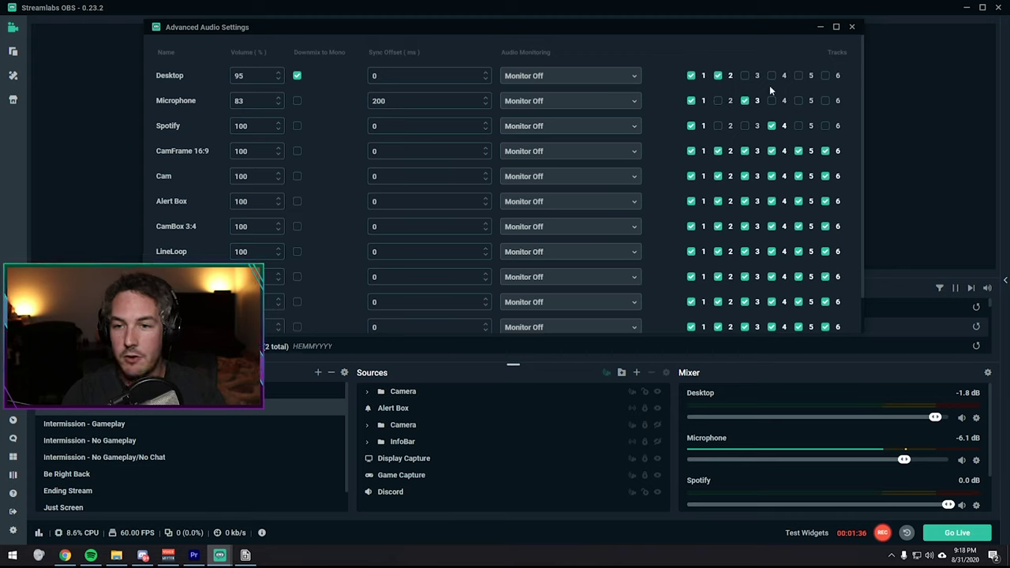
scroll(526, 282, down, 1)
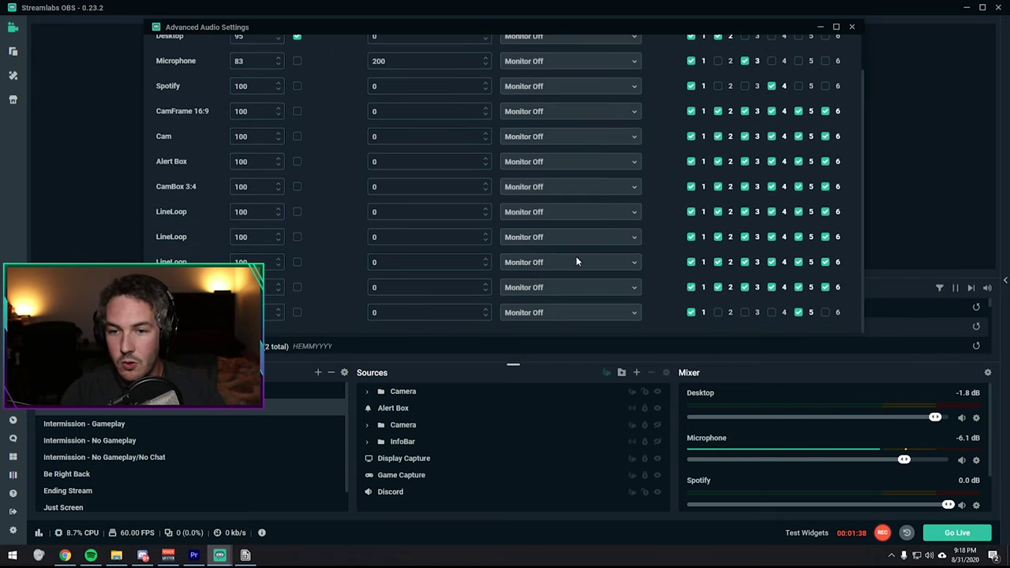
scroll(797, 302, up, 1)
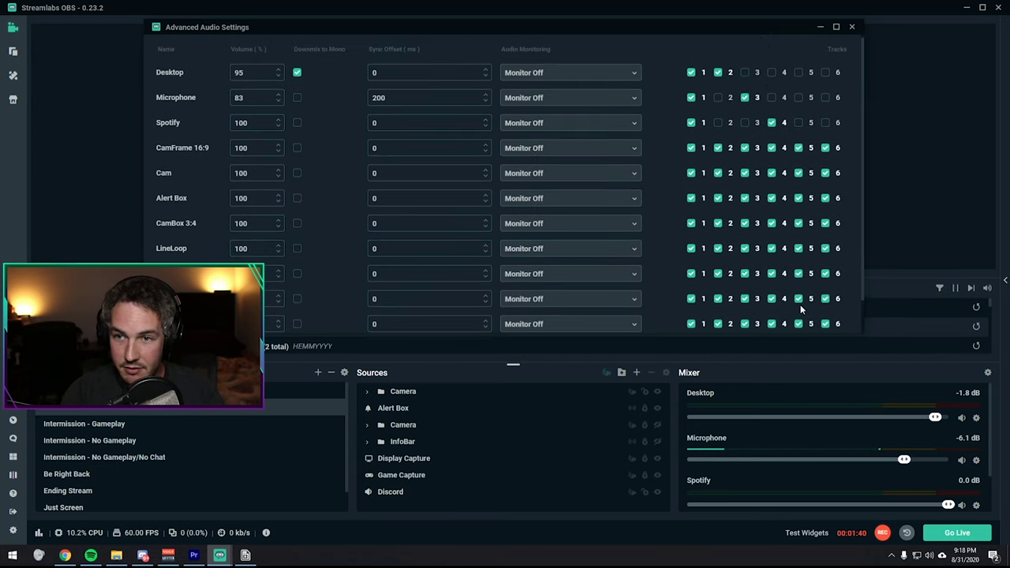
Step: Close Advanced Audio Settings, then disable Audio Track 6 for recordings in Output settings
click(852, 28)
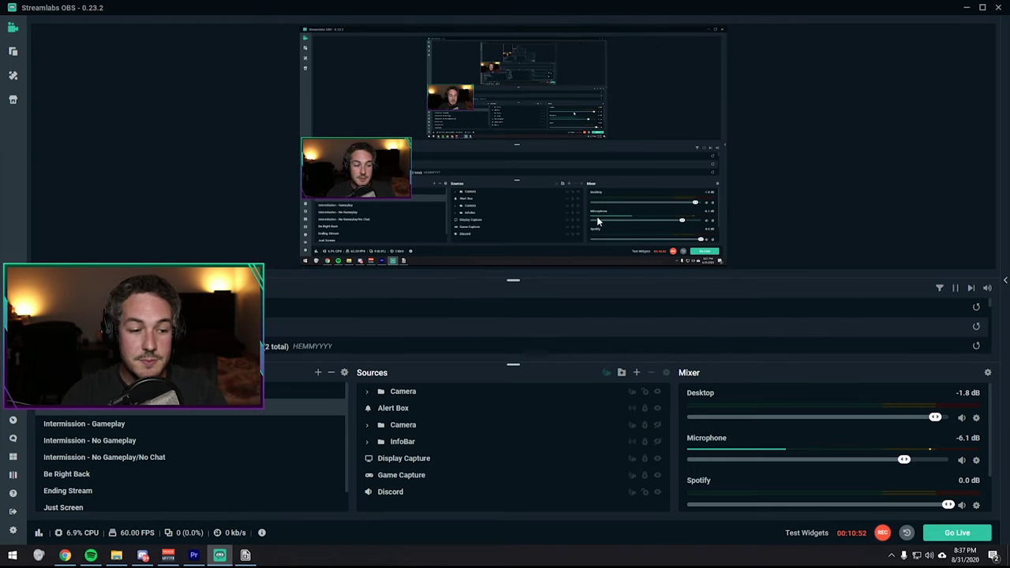
click(13, 532)
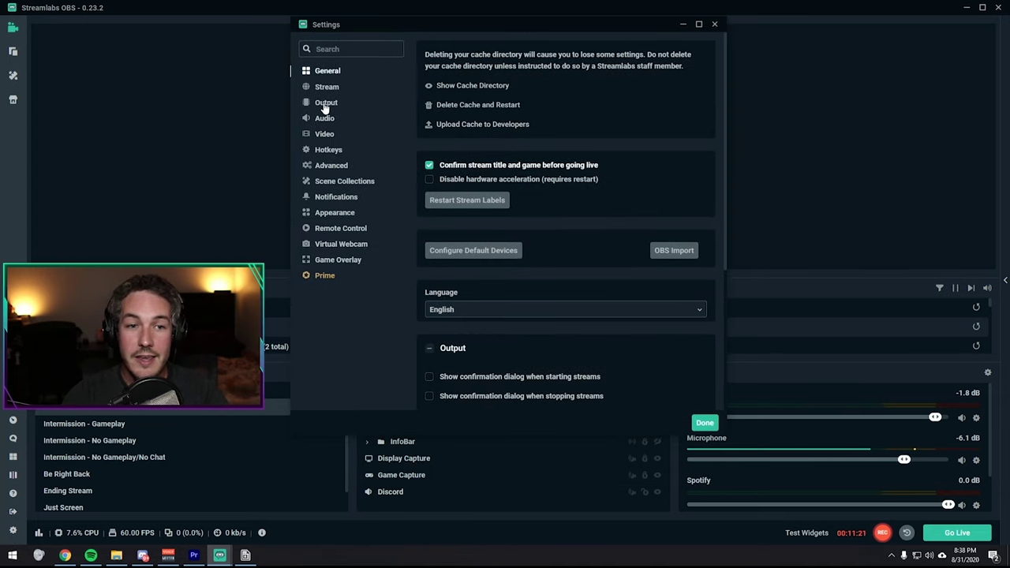
click(324, 107)
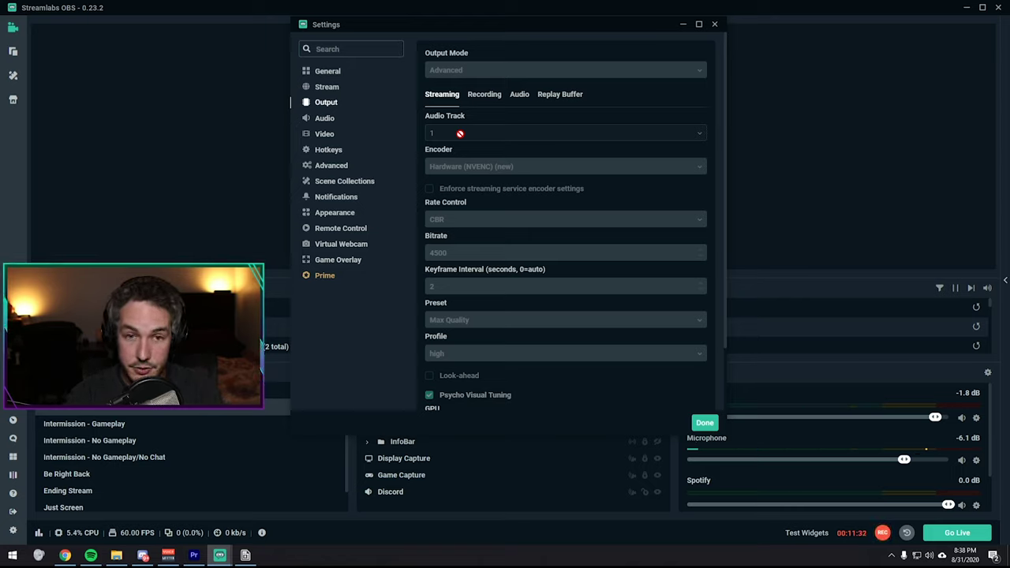
click(486, 97)
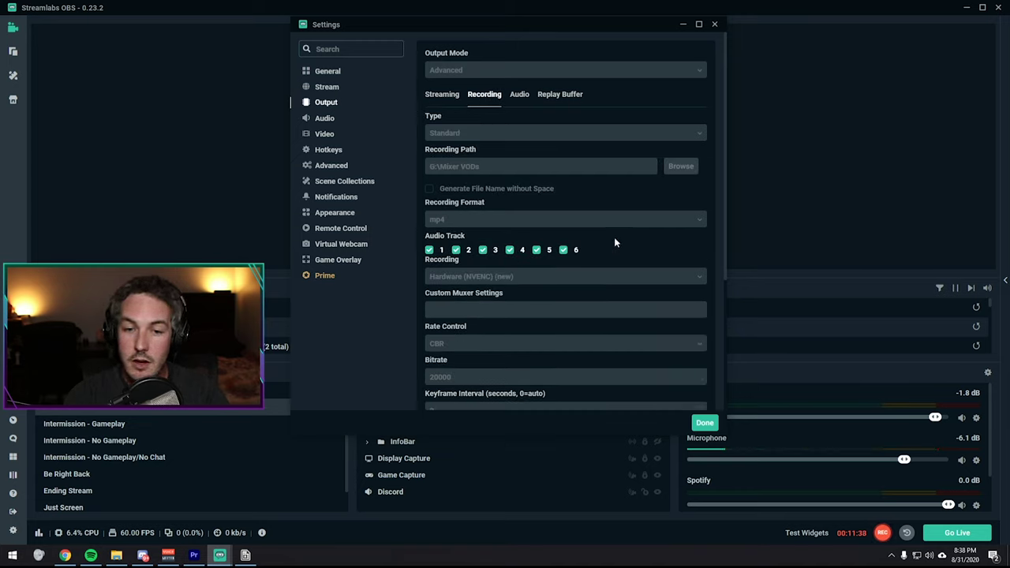
click(563, 252)
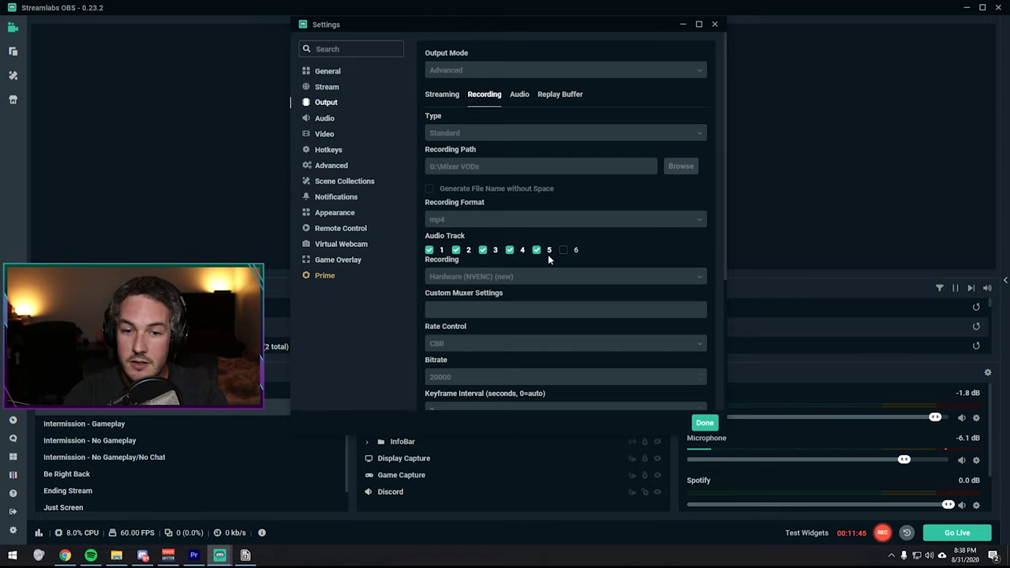
click(705, 425)
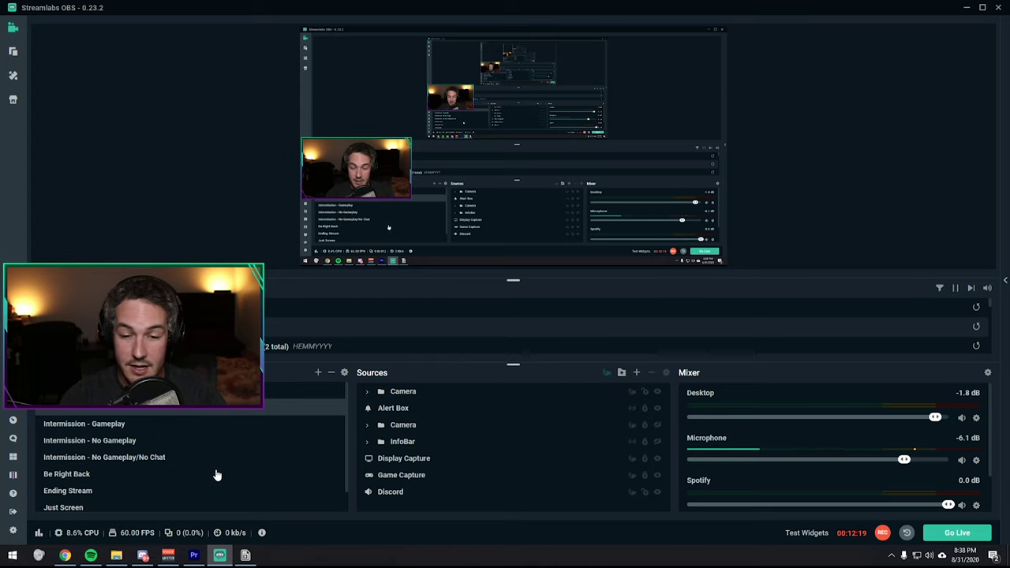
Step: Add a new Audio Output Capture source using the CABLE Input (VB-Audio Virtual Cable) device
click(636, 373)
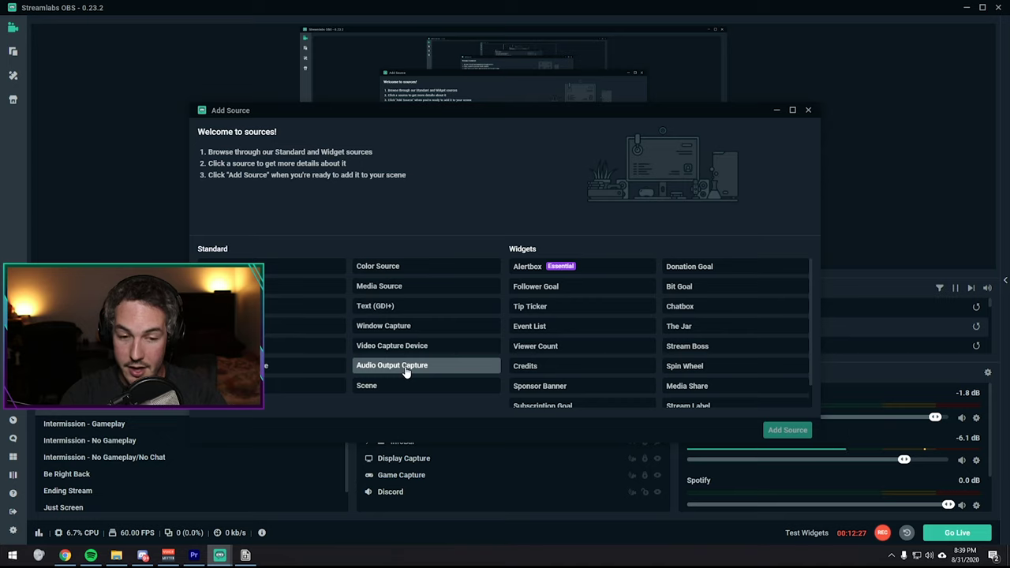
click(406, 371)
click(787, 429)
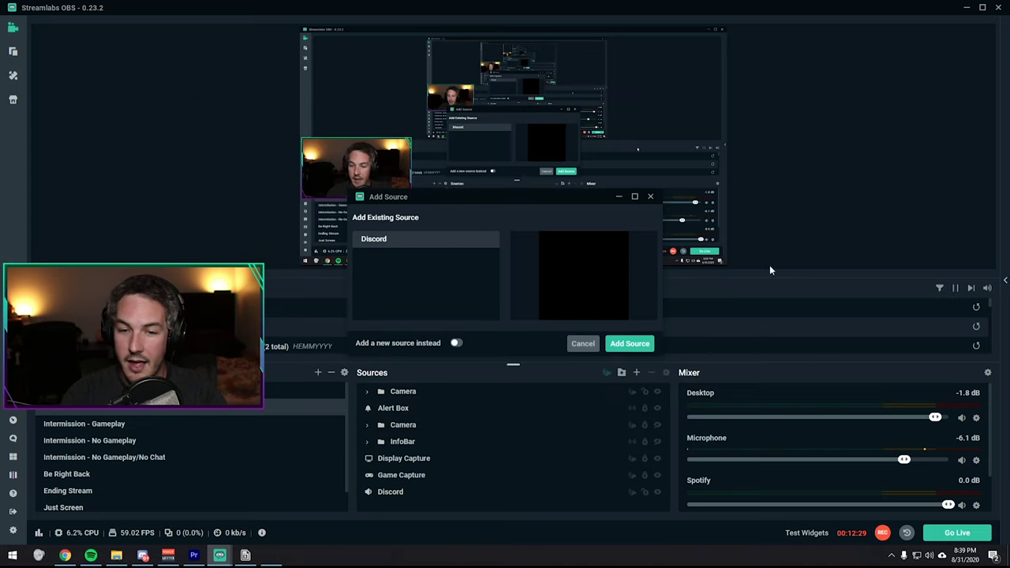
click(456, 343)
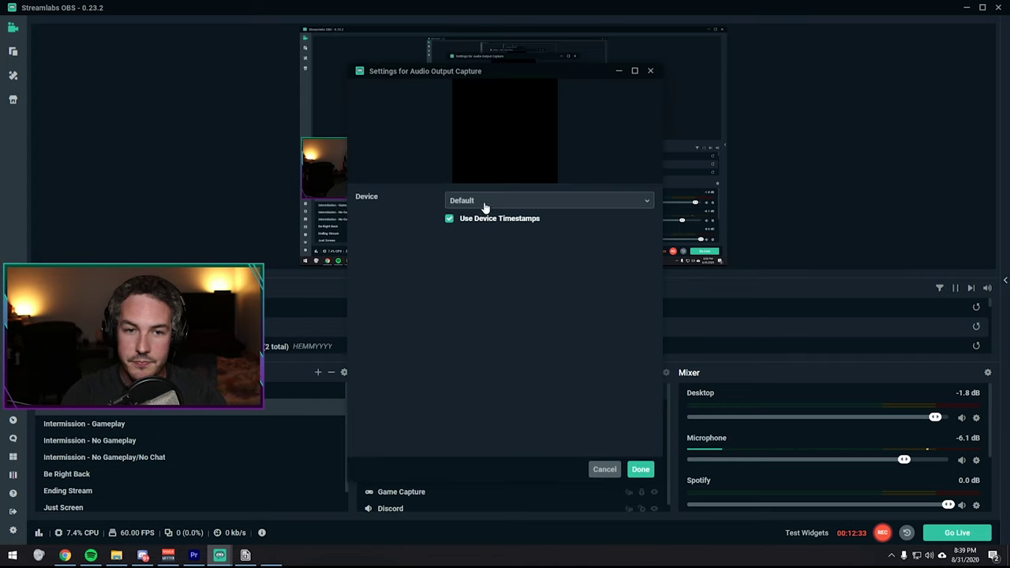
click(567, 202)
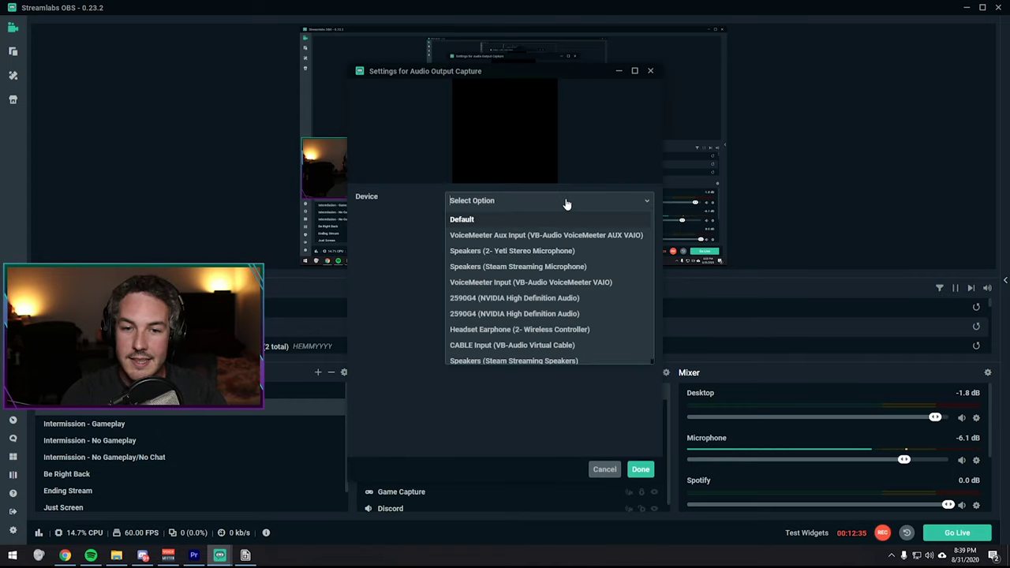
click(469, 347)
click(641, 471)
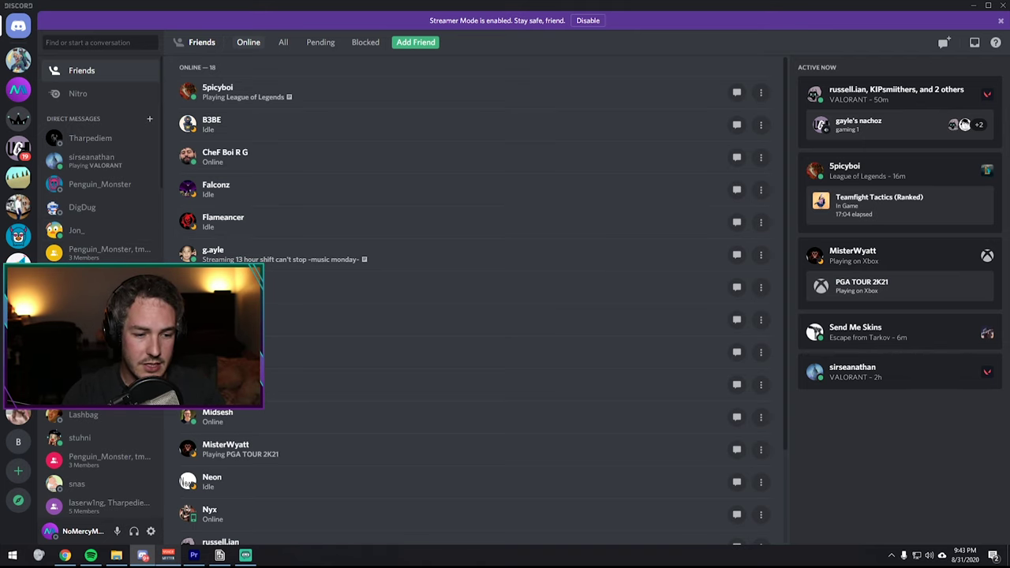
click(151, 532)
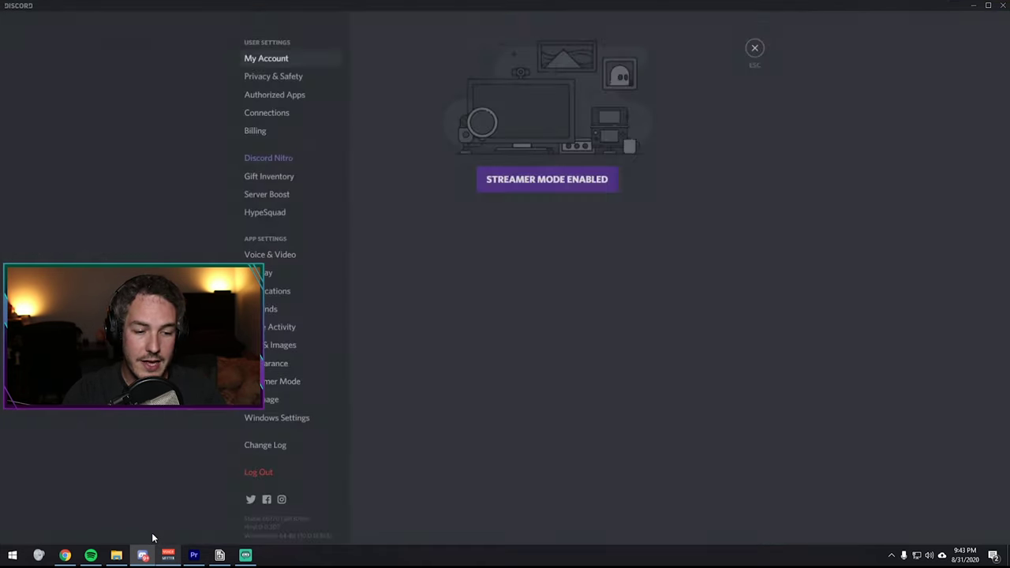
click(280, 262)
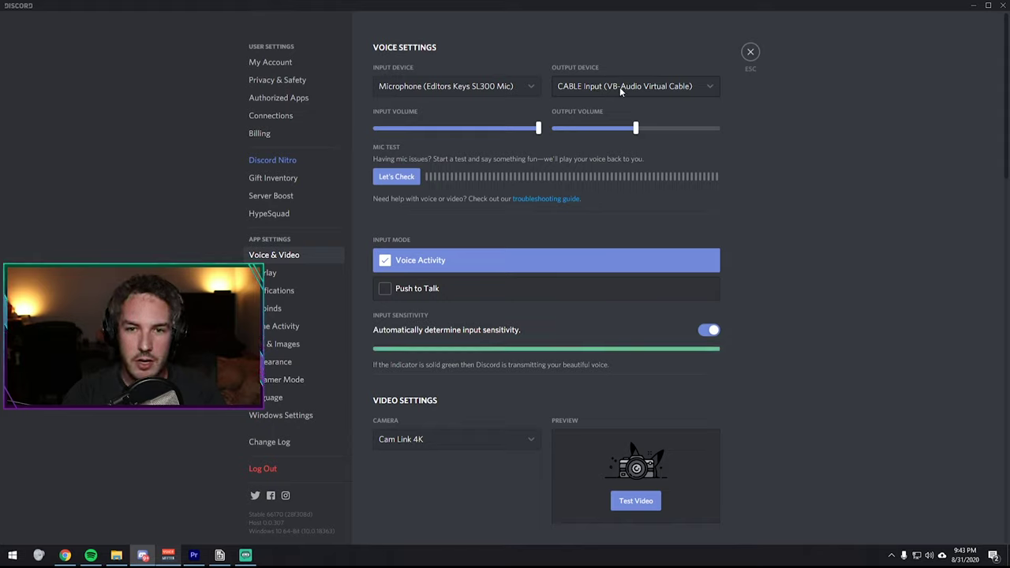
click(681, 84)
click(643, 236)
click(751, 52)
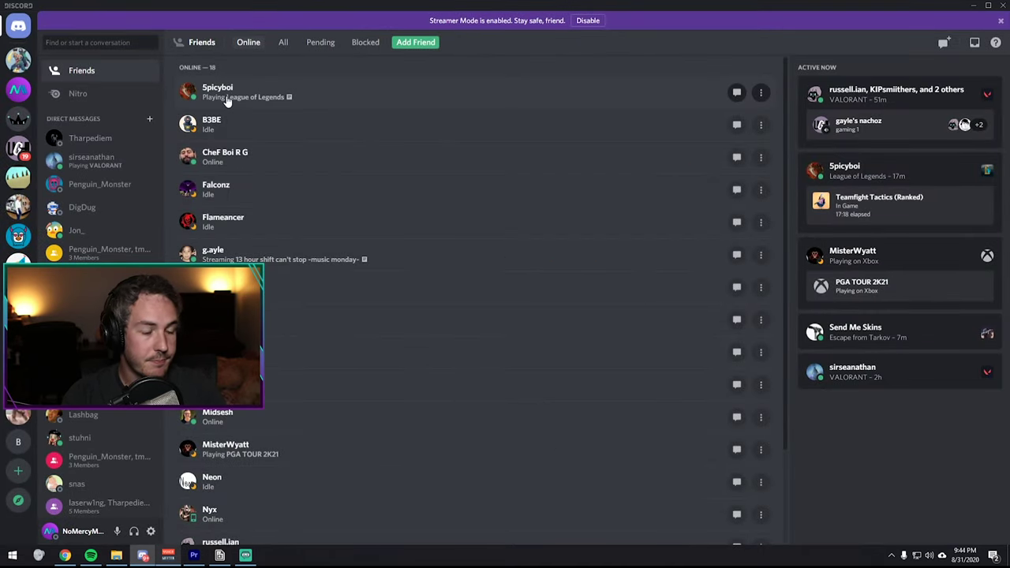